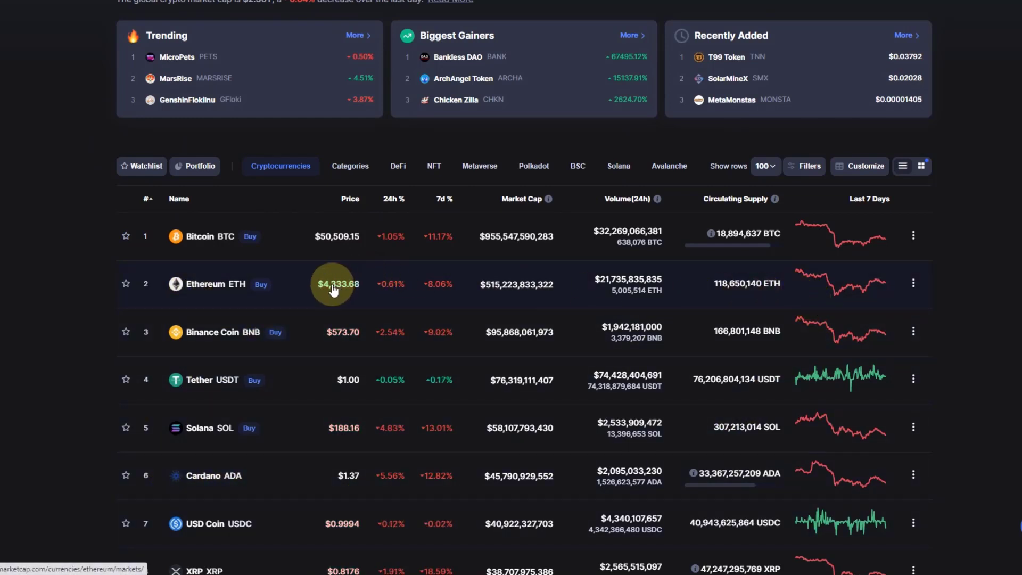
- Review the prices and 24-hour and 7-day changes of the top-ranked cryptocurrencies in the market list
scroll(334, 290, down, 3)
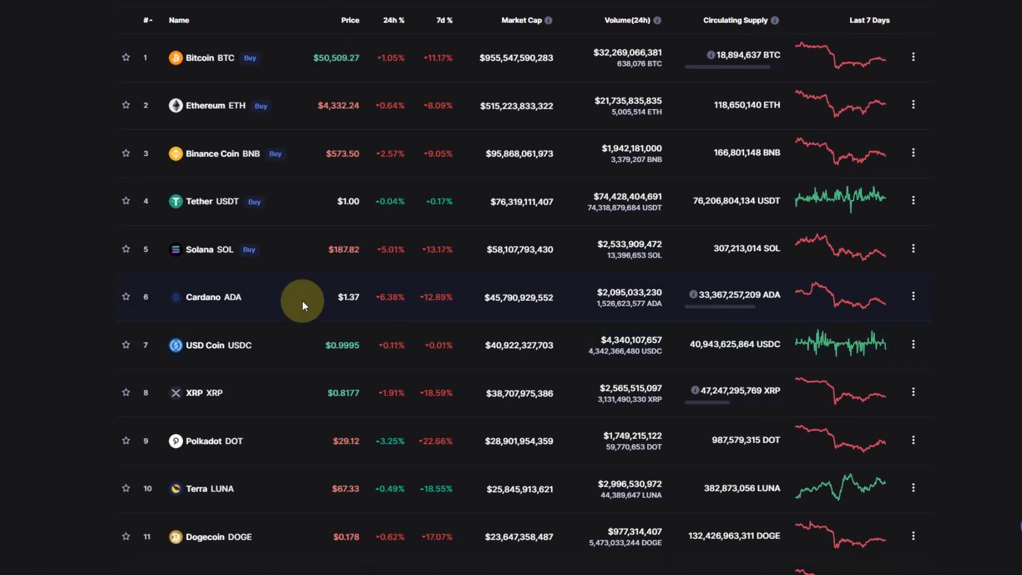
scroll(244, 259, down, 2)
scroll(244, 259, down, 1)
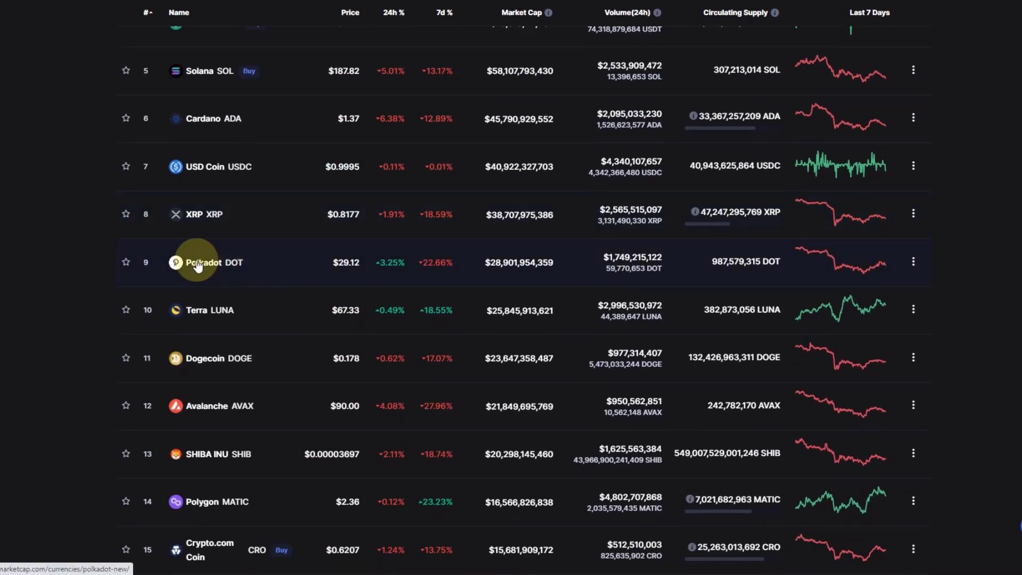
scroll(197, 265, up, 5)
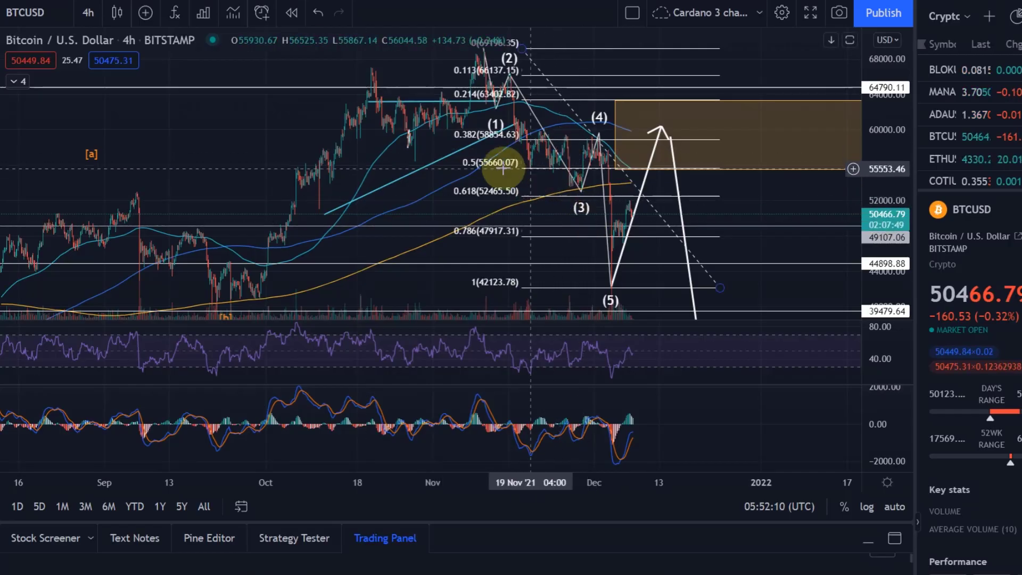
- Switch to the BTCUSD 4h chart and examine its longer-term wave count since March, down to the 1.618 Fibonacci level
drag(393, 82, 376, 101)
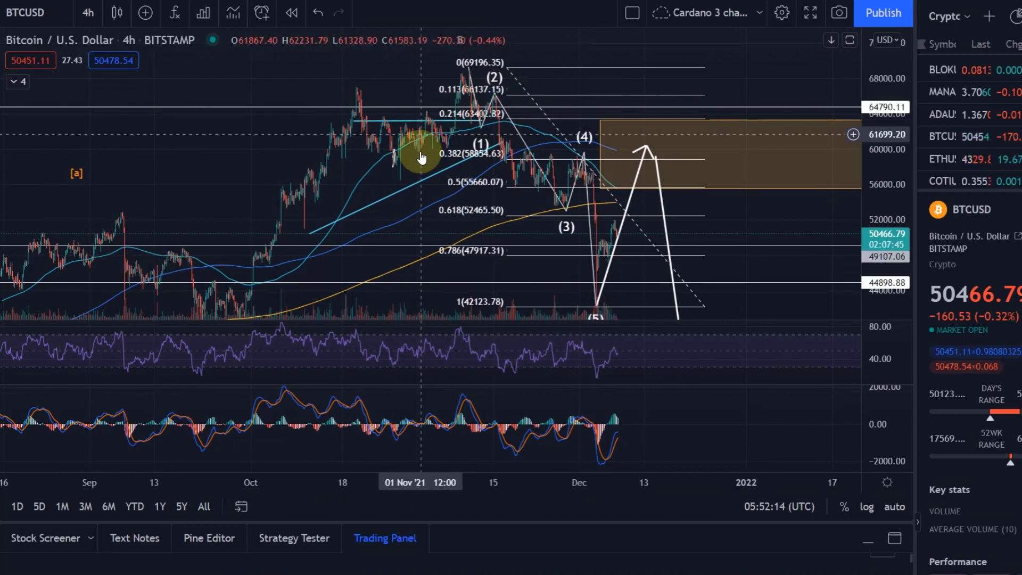
scroll(372, 149, down, 3)
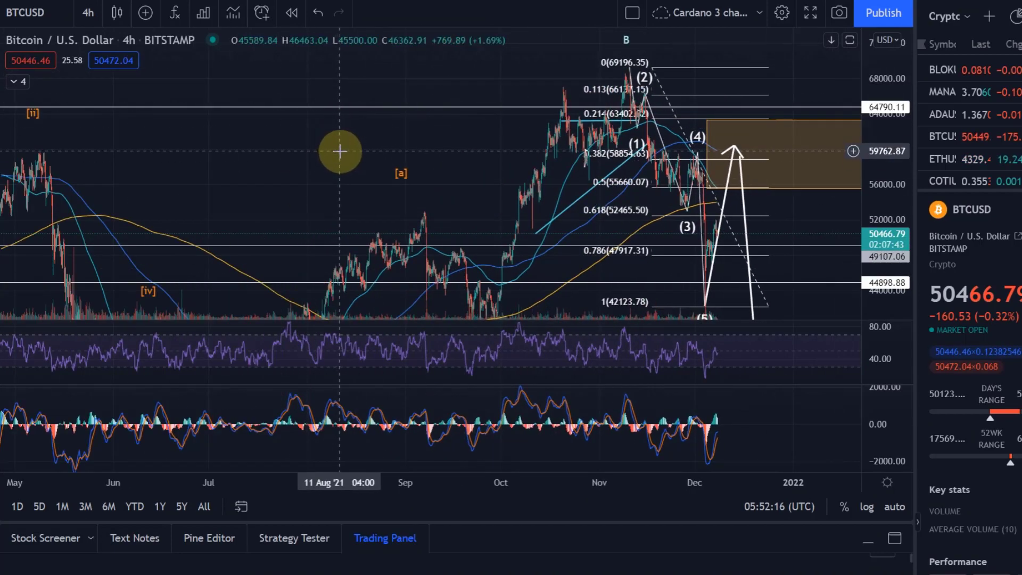
drag(338, 153, 309, 114)
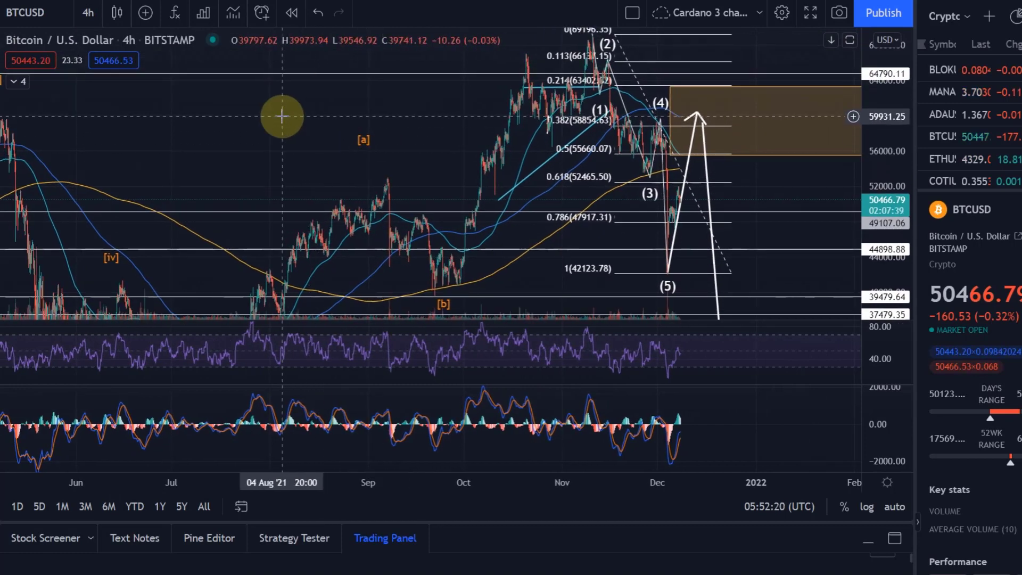
scroll(281, 114, down, 3)
drag(409, 110, 365, 57)
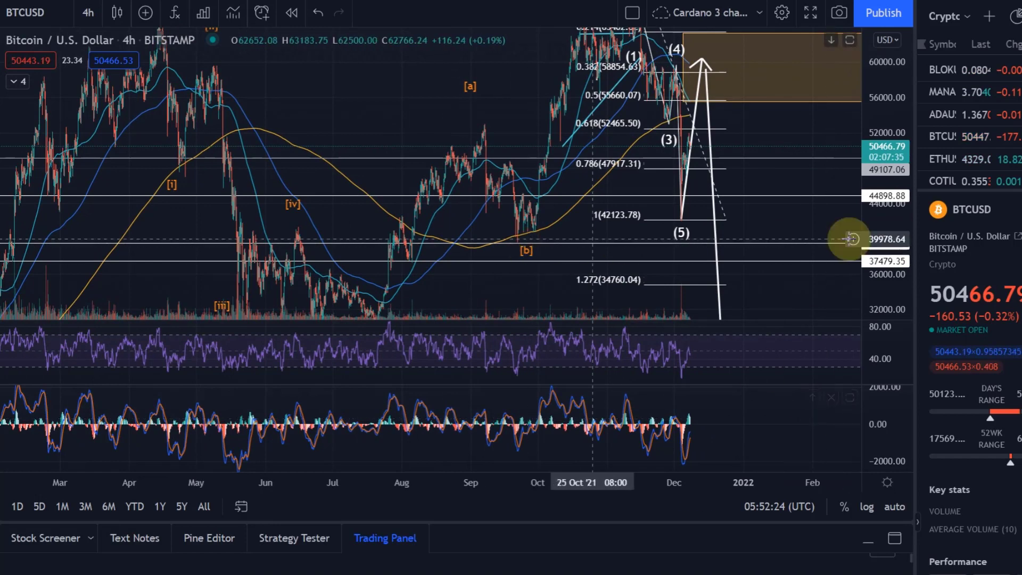
drag(888, 113, 886, 162)
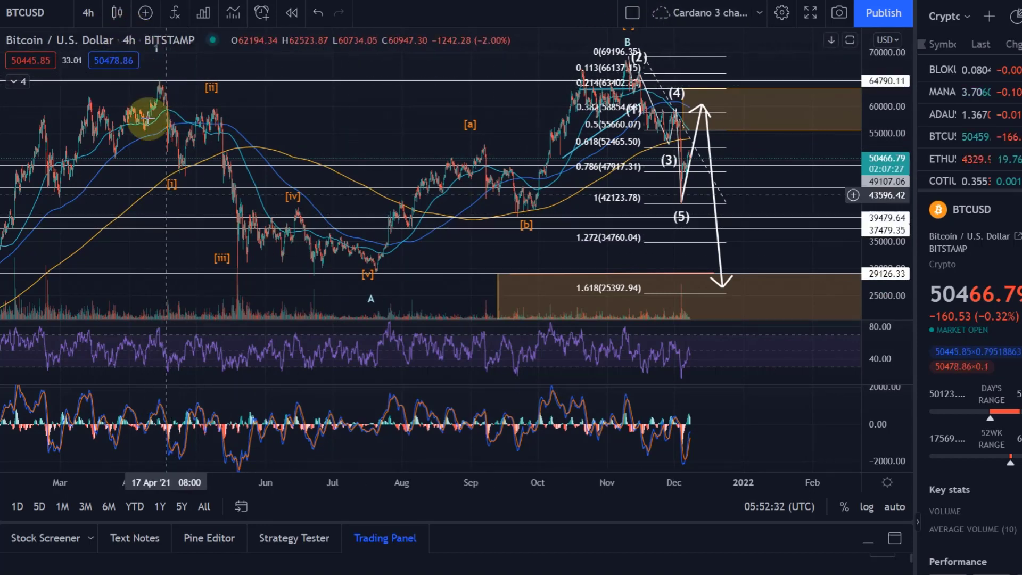
- Examine the five-wave decline from the November high, its Fibonacci levels and the projected move into the shaded resistance zone
scroll(472, 45, up, 5)
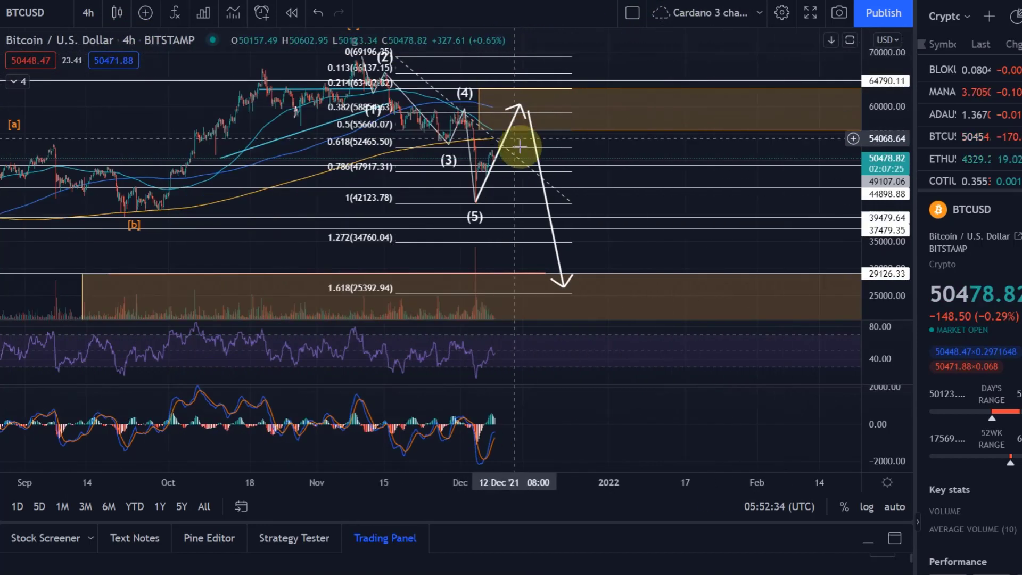
drag(626, 155, 701, 200)
scroll(550, 119, up, 3)
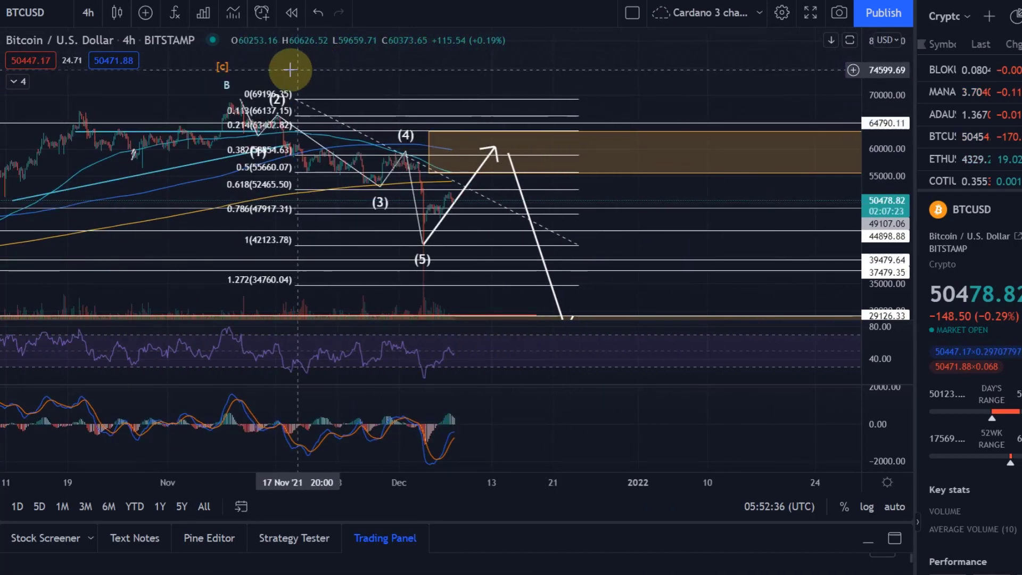
drag(660, 253, 739, 249)
drag(843, 231, 620, 135)
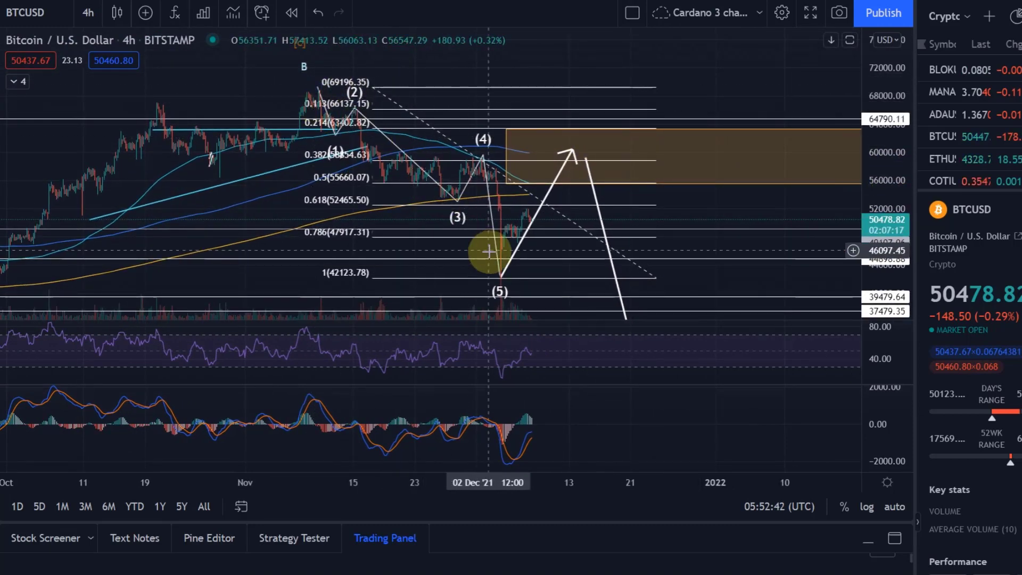
click(517, 257)
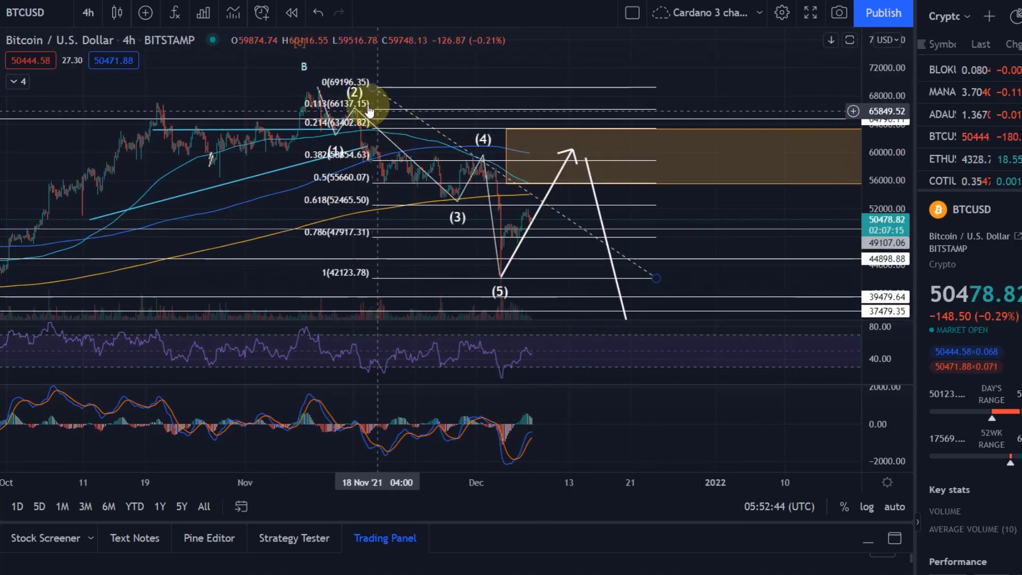
scroll(542, 46, right, 5)
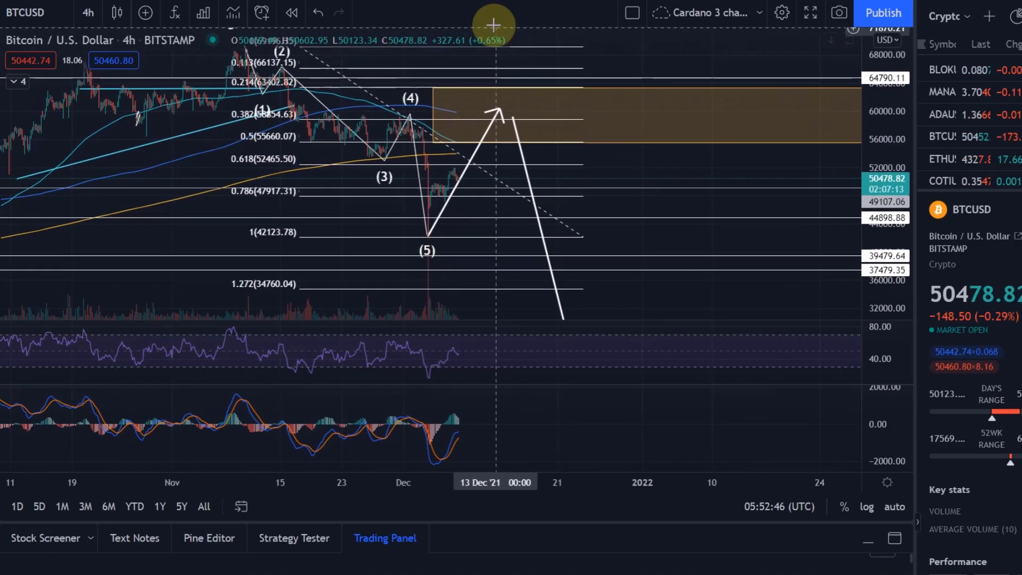
scroll(611, 114, down, 3)
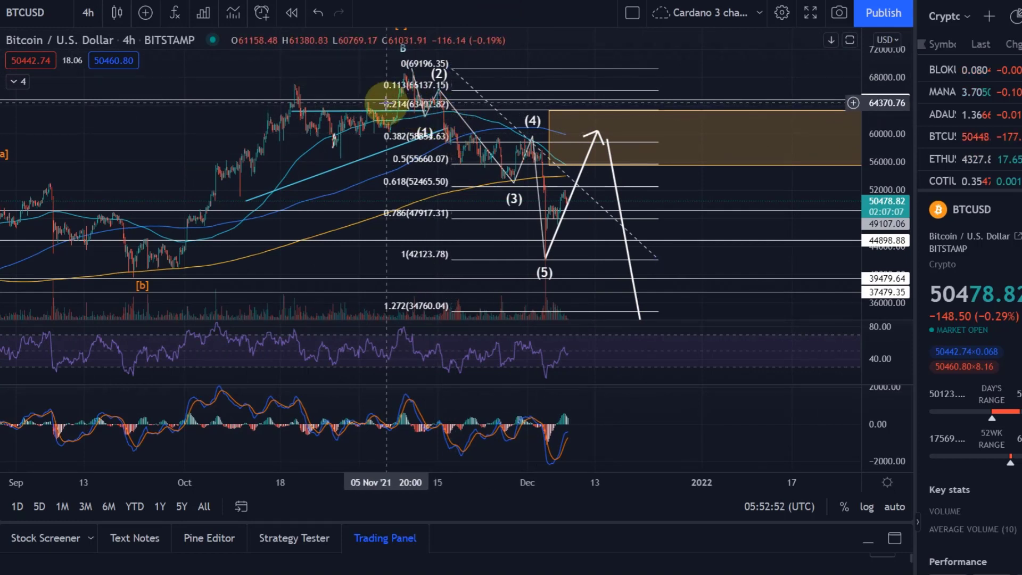
click(414, 65)
drag(410, 66, 454, 122)
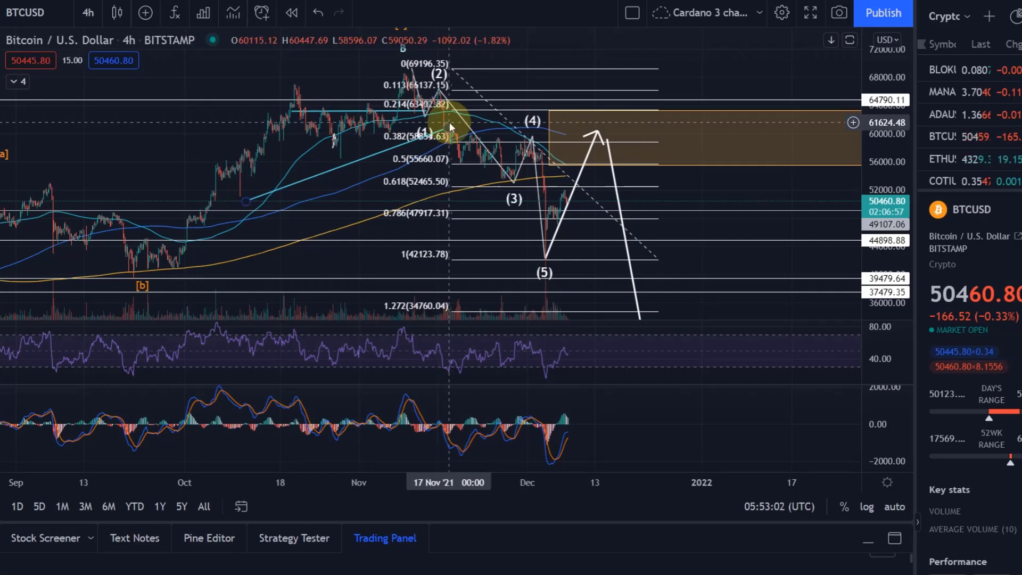
drag(449, 126, 396, 57)
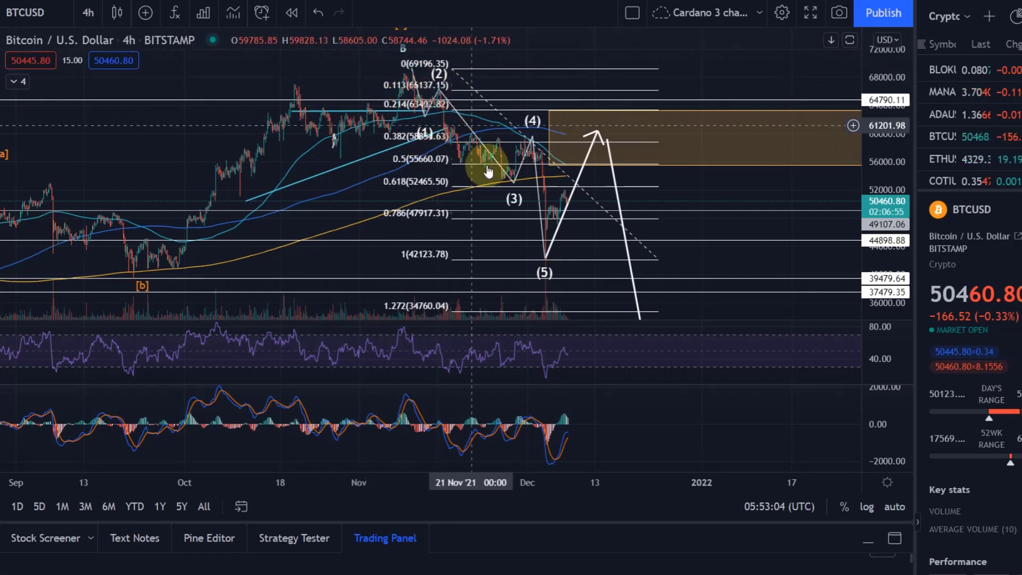
scroll(544, 255, up, 4)
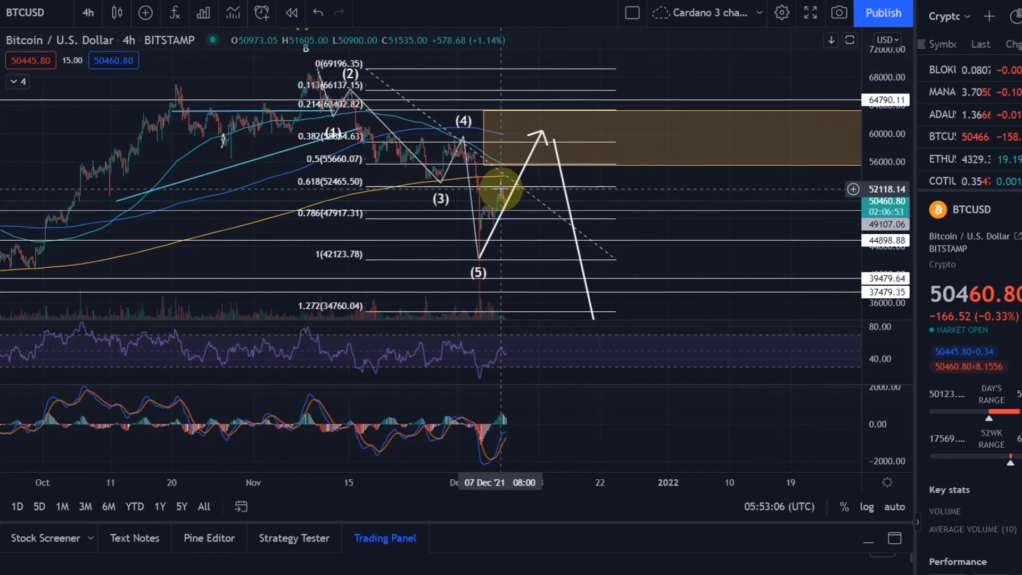
- Draw an ABC correction from the November high with (A) at about 39654, (B) about 61836 and (C) about 33739, and delete it
drag(639, 213, 822, 202)
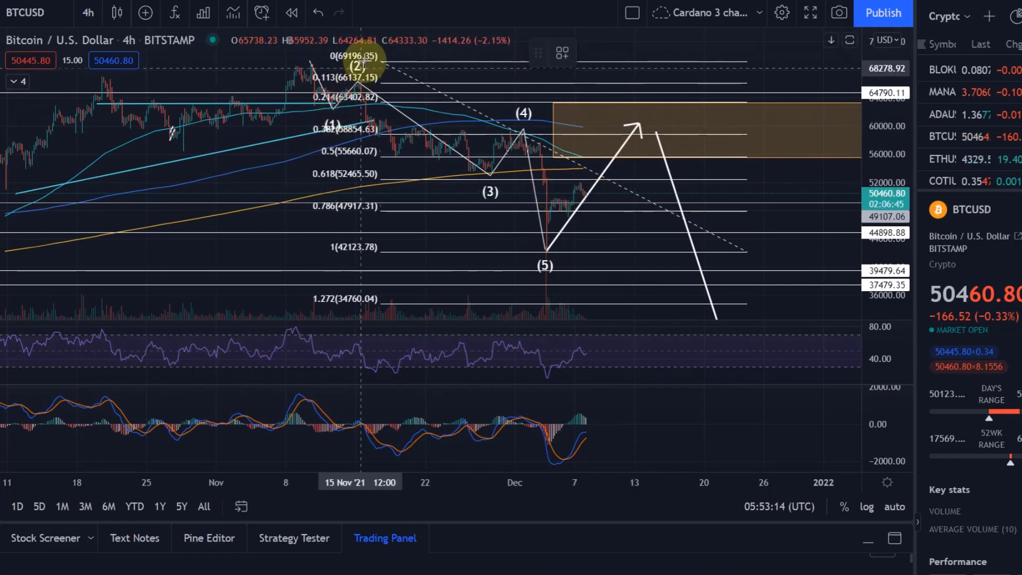
click(316, 69)
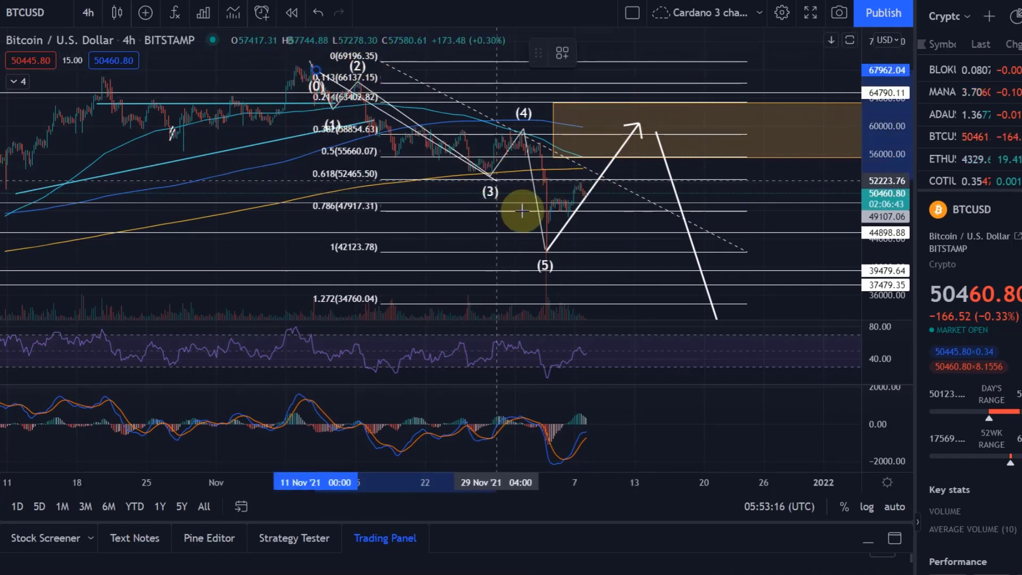
click(577, 269)
click(660, 113)
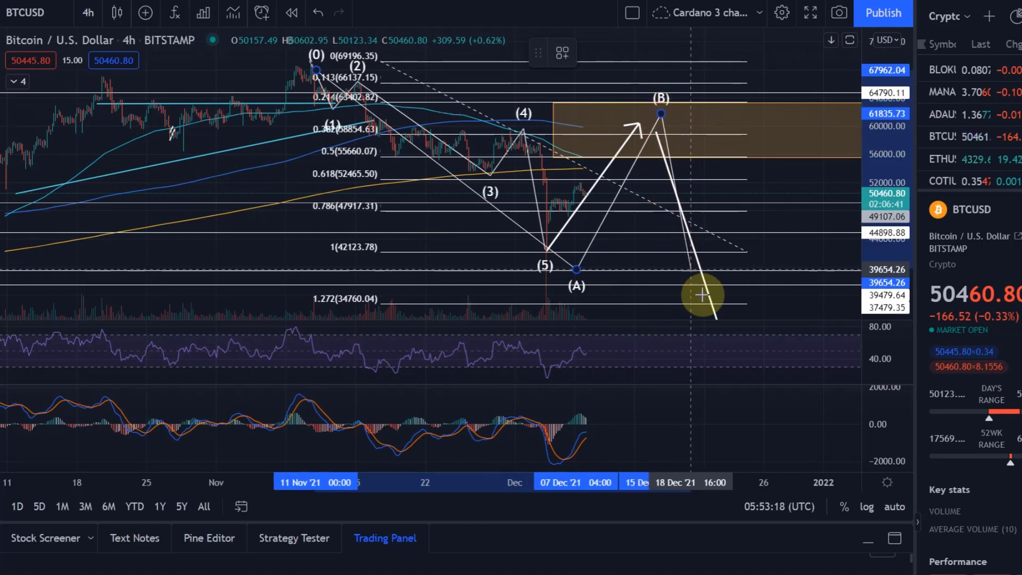
click(732, 311)
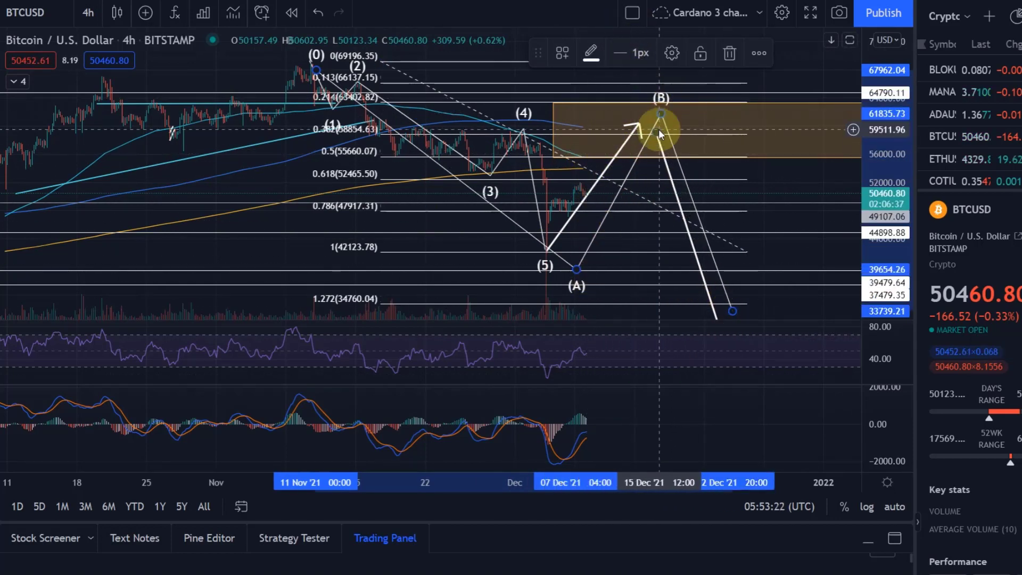
key(Delete)
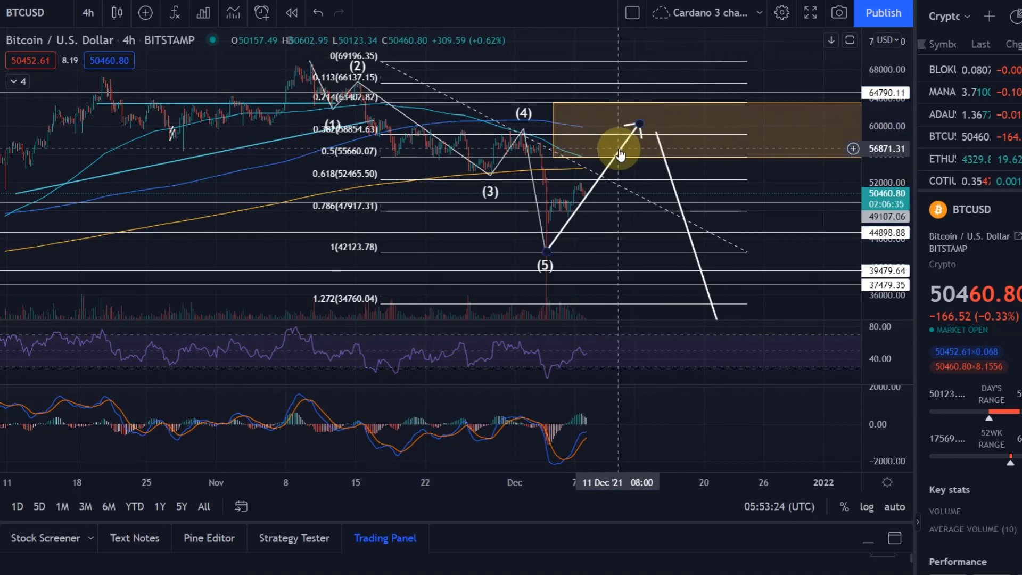
- Move the upward arrow aside and draw an ABC correction from the wave (5) low, with (A) about 56766, (B) about 47999, (C) about 59406
drag(620, 155, 794, 180)
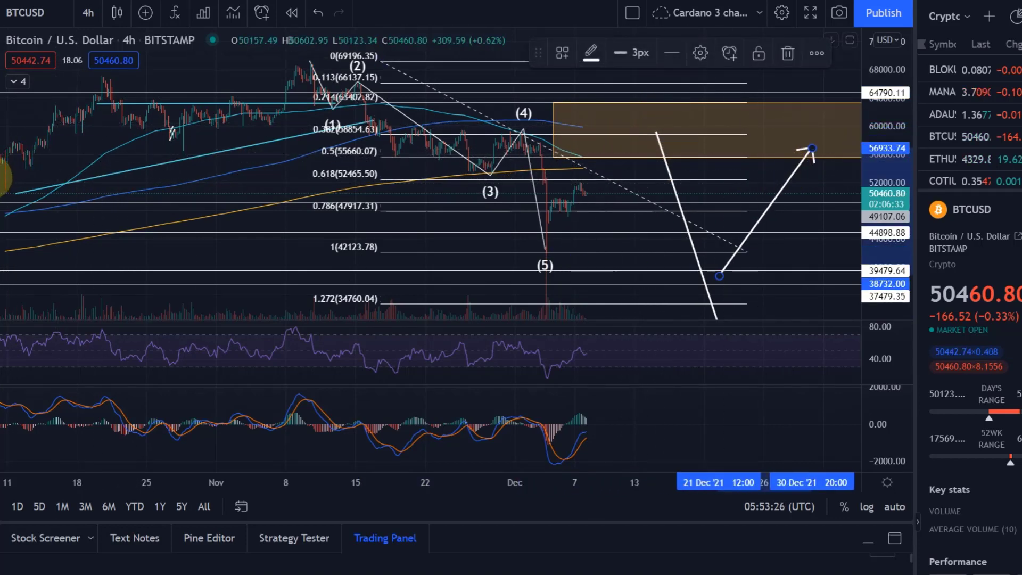
click(434, 256)
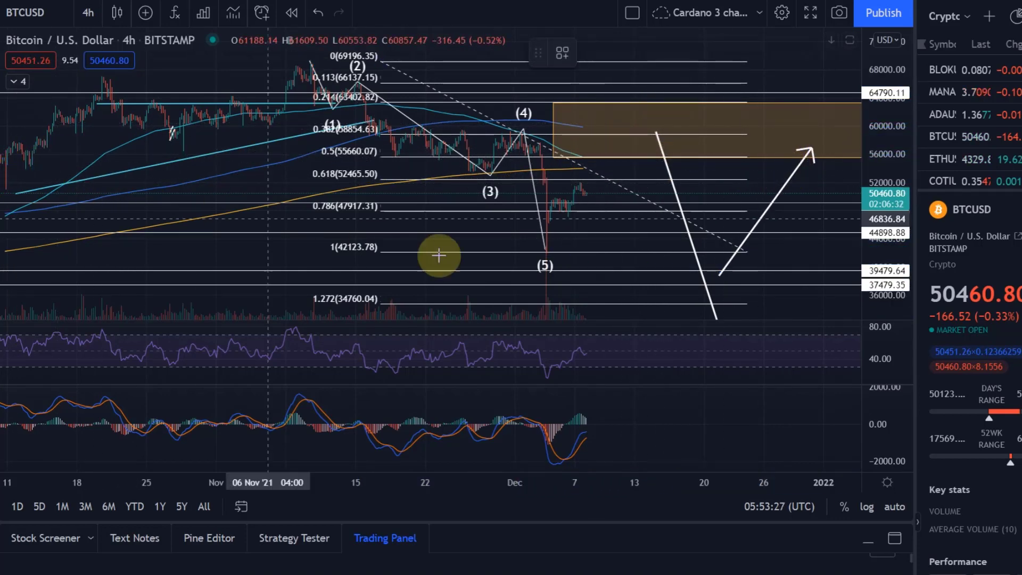
click(540, 248)
click(579, 181)
click(601, 211)
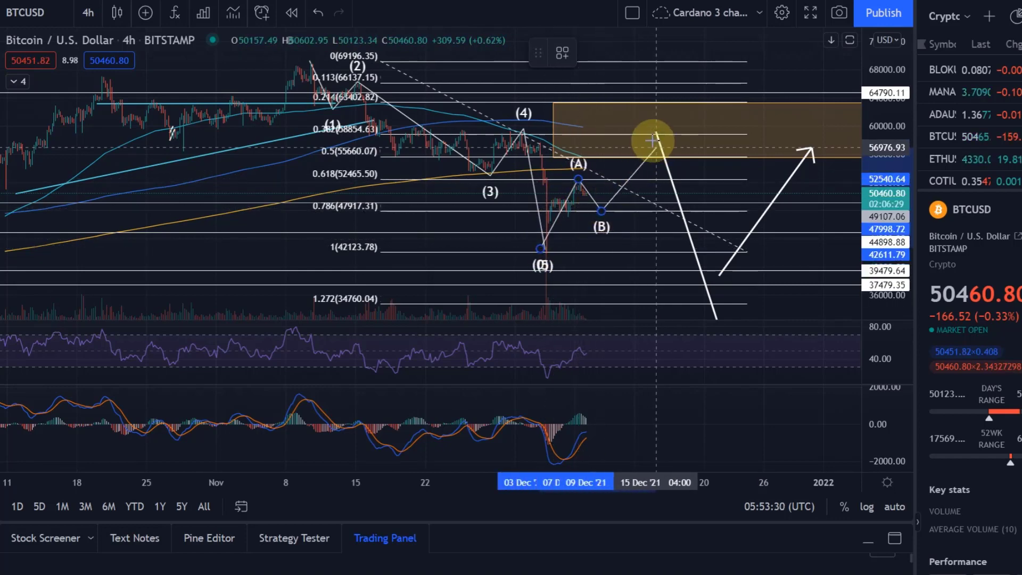
click(652, 132)
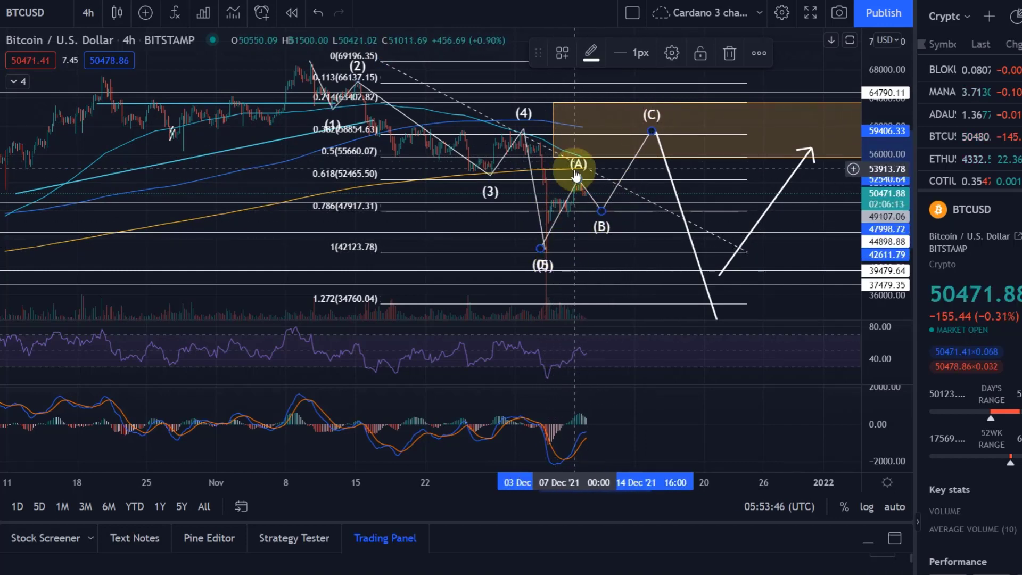
mouse_move(597, 154)
mouse_down()
mouse_move(602, 145)
mouse_move(595, 149)
mouse_up()
- Draw an Elliott Impulse Wave (12345) inside wave (A), from about 43140 to (5) at about 54759, with point (1) shifted earlier to about 50217
click(8, 173)
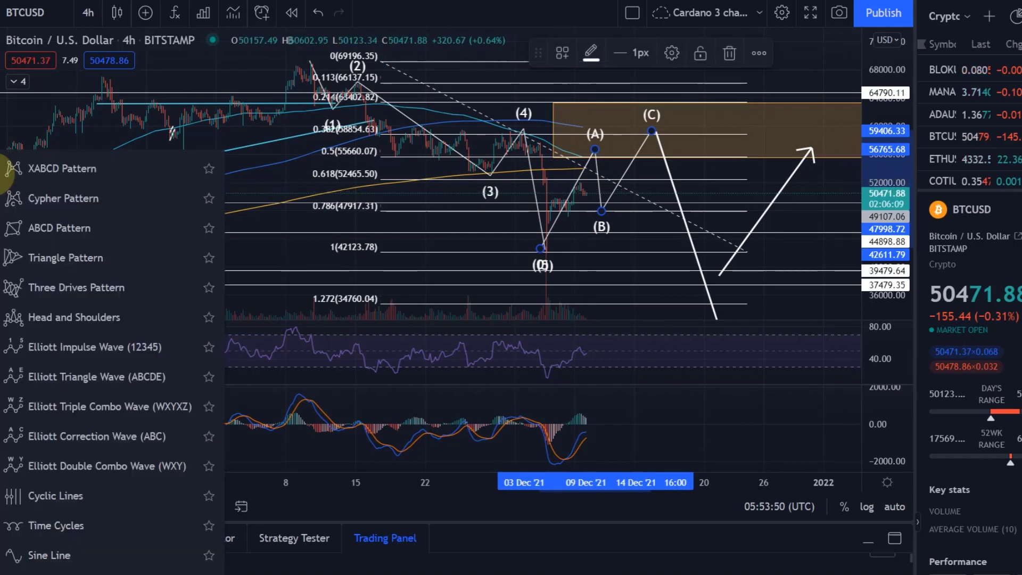
click(56, 345)
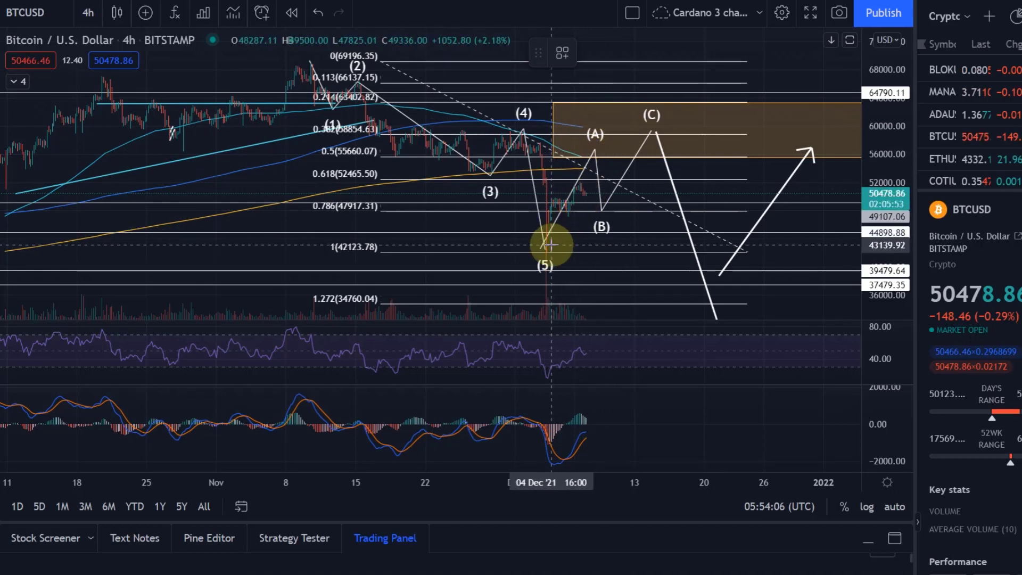
click(552, 245)
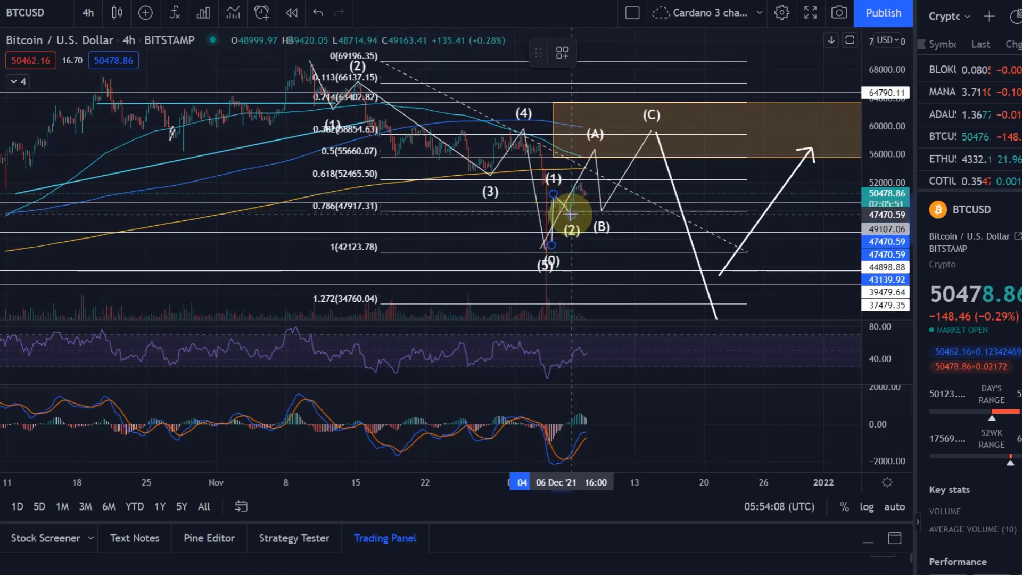
click(571, 215)
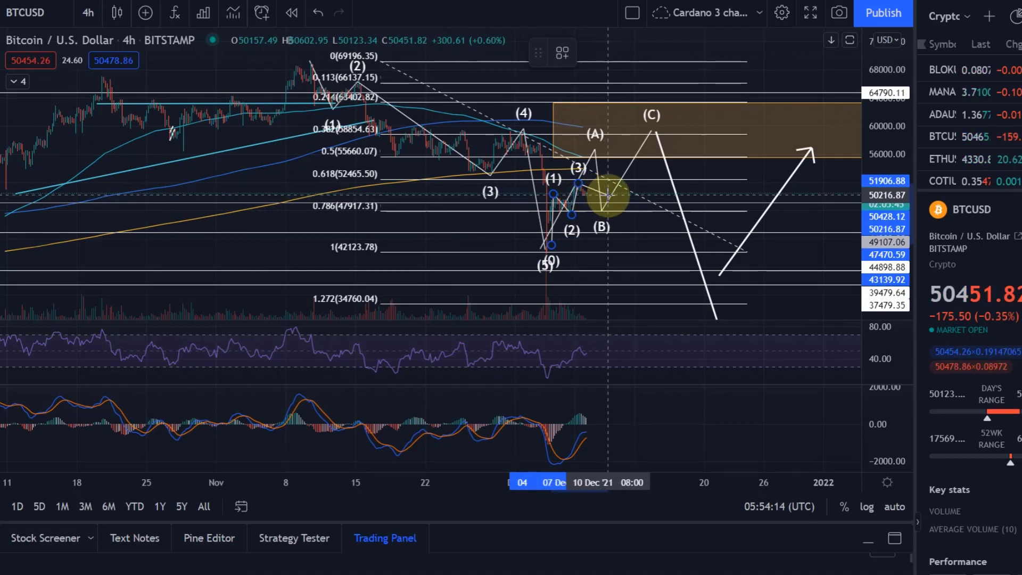
click(602, 164)
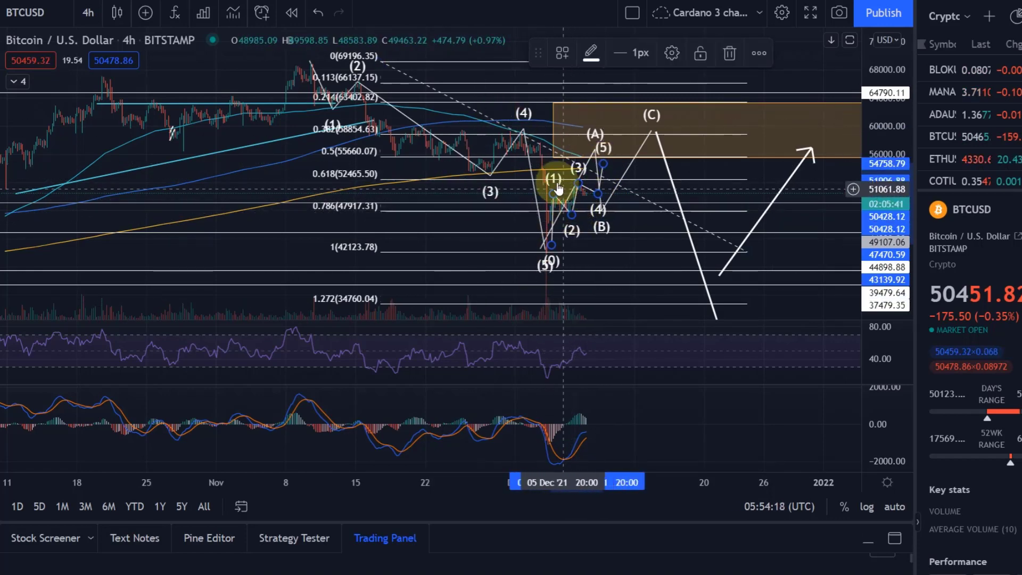
mouse_move(558, 187)
mouse_down()
mouse_move(554, 178)
mouse_move(522, 192)
mouse_move(537, 186)
mouse_up()
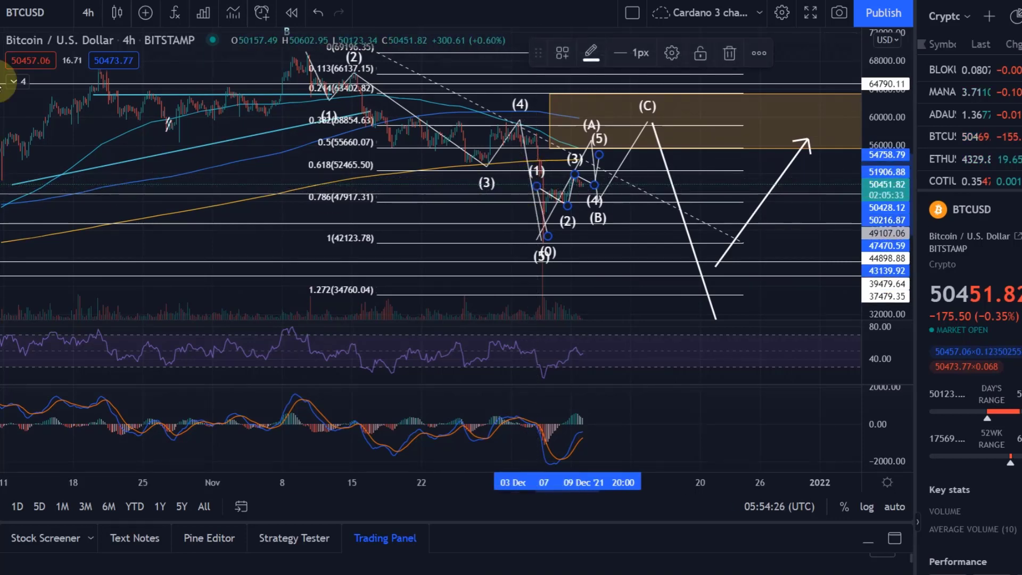
- Examine the December candles around the new impulse and ABC wave drawings up close
click(3, 81)
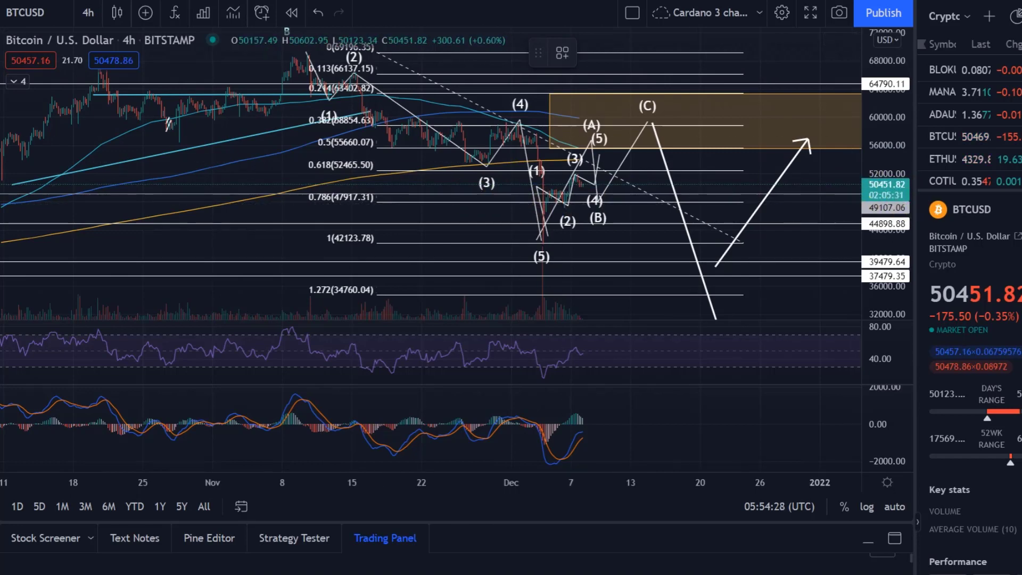
scroll(218, 217, up, 3)
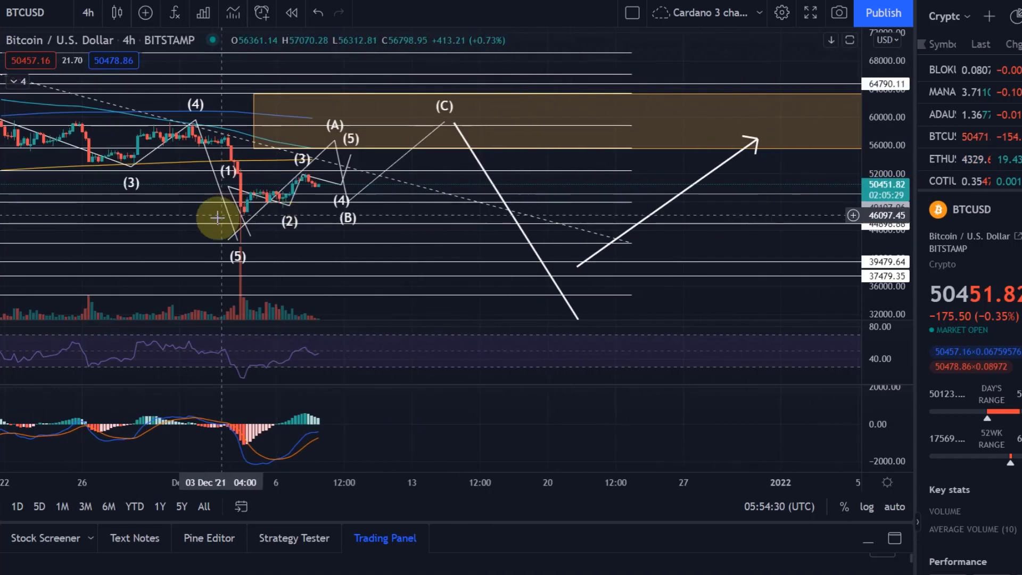
drag(467, 230, 846, 293)
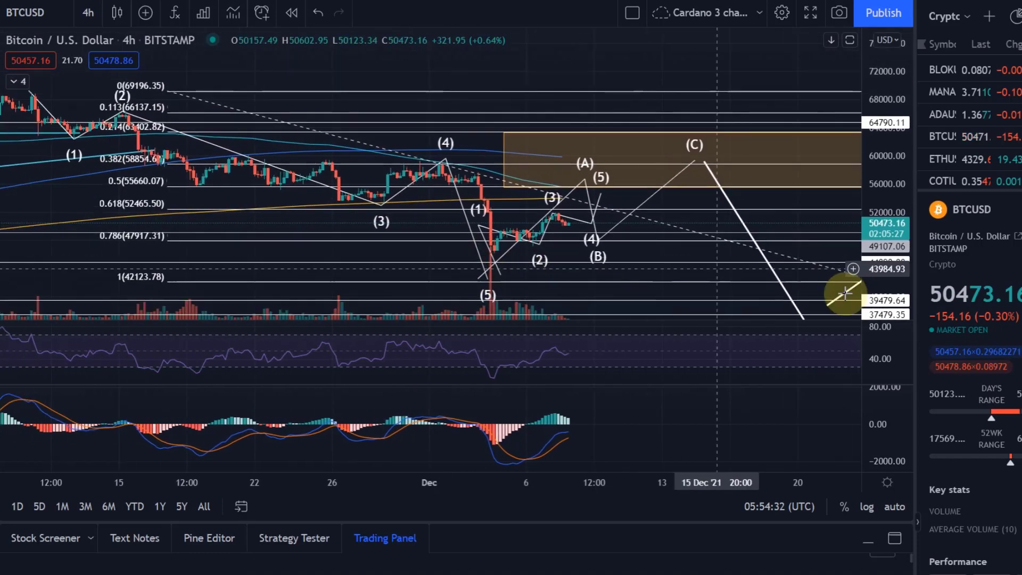
- Move point (1) of the impulse drawing to about 50150, around 5 December on the rebound after the low
drag(886, 250, 886, 160)
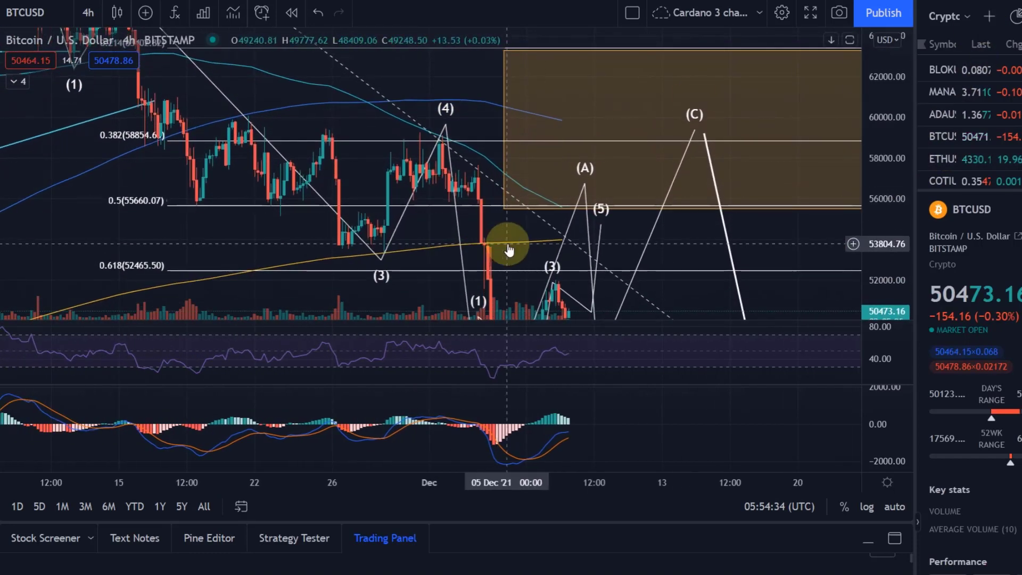
drag(509, 250, 685, 114)
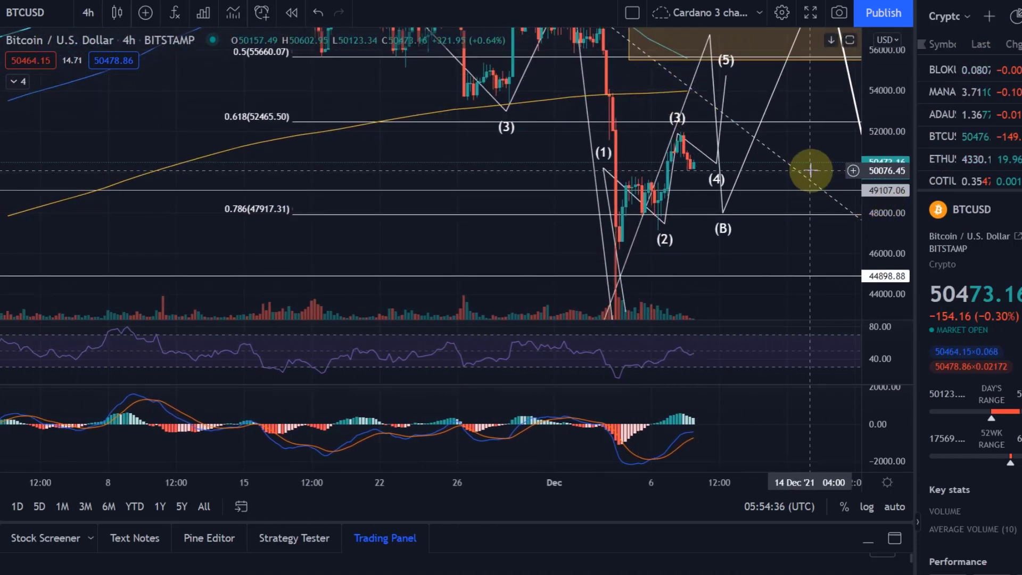
click(604, 170)
mouse_move(604, 170)
mouse_down()
mouse_move(666, 249)
mouse_move(639, 200)
mouse_up()
mouse_move(651, 267)
mouse_down()
mouse_move(684, 272)
mouse_move(659, 285)
mouse_up()
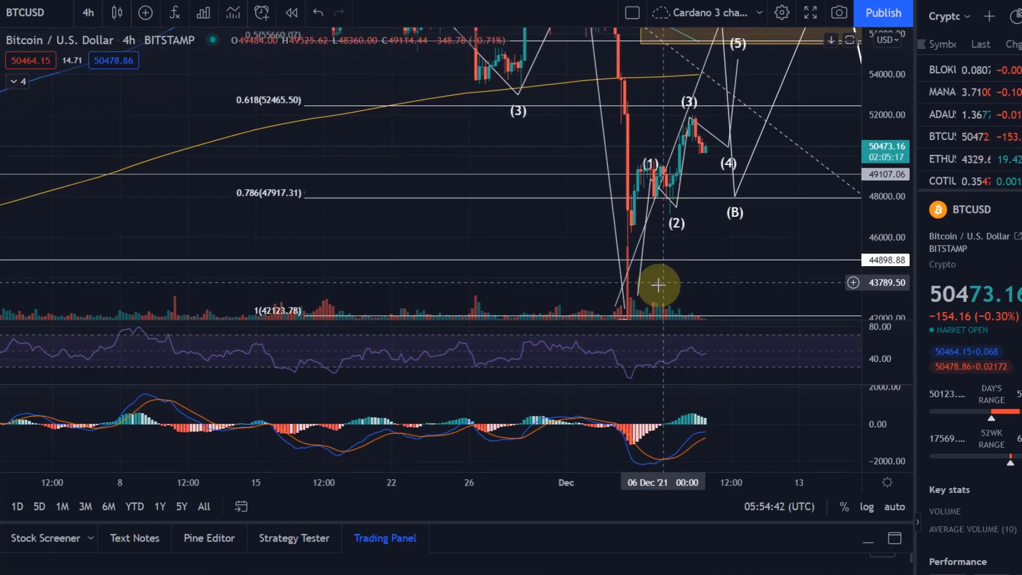
click(650, 161)
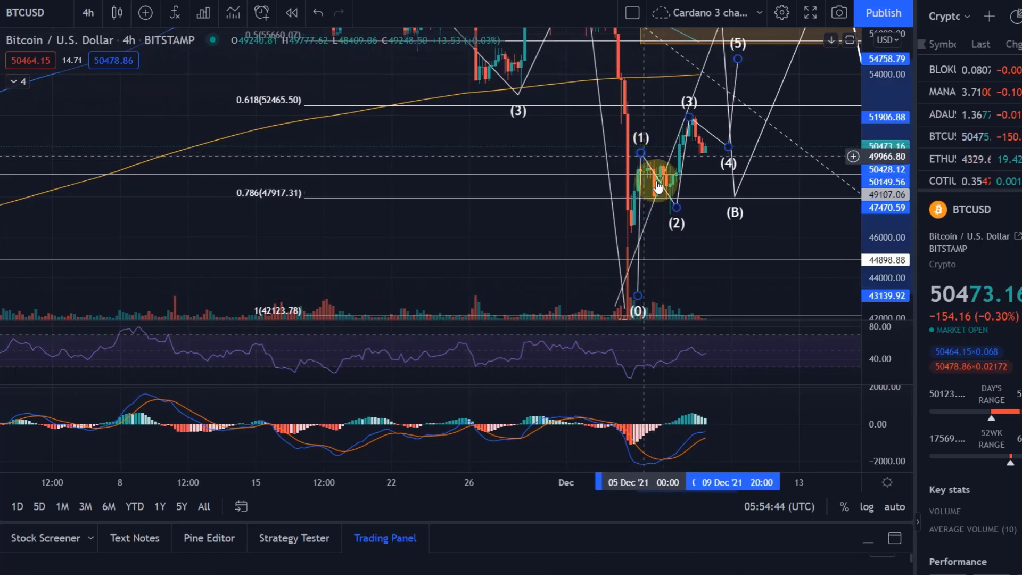
- Reposition the impulse's point (2) to about 47189, (3) to about 52160 and (4) to about 50076, following the December candles
drag(677, 208, 670, 211)
click(695, 115)
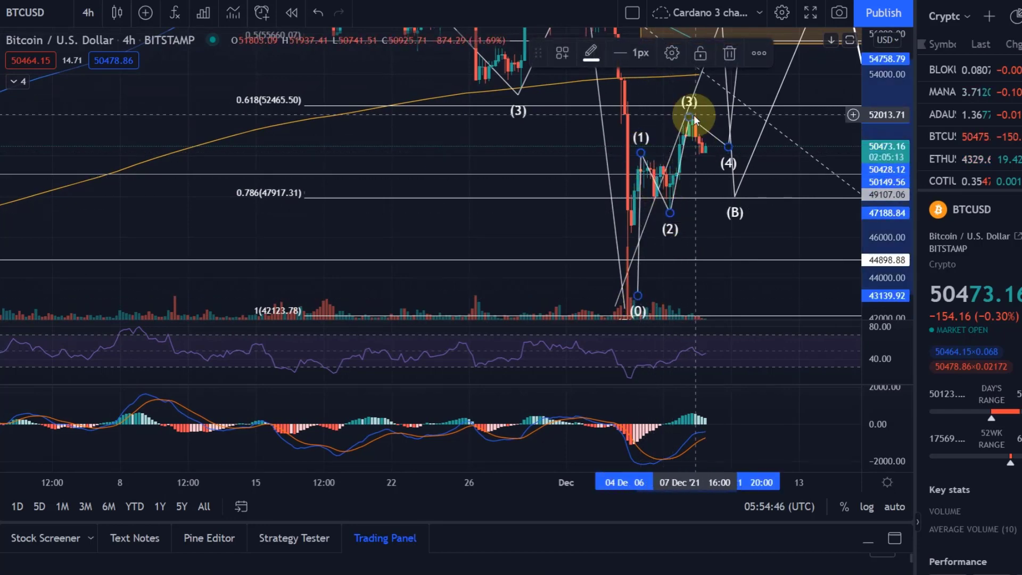
drag(694, 115, 692, 112)
click(727, 149)
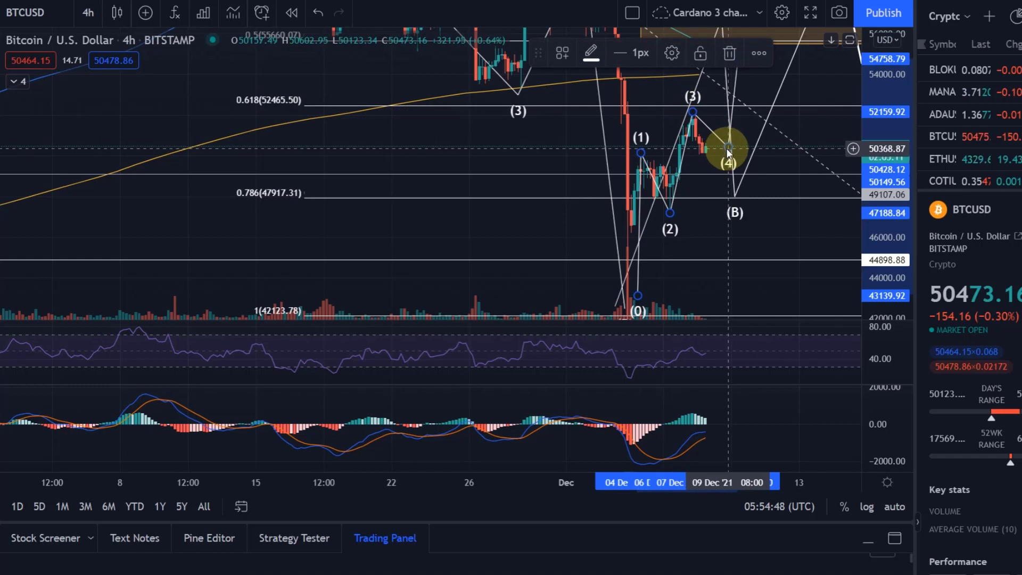
drag(726, 149, 705, 160)
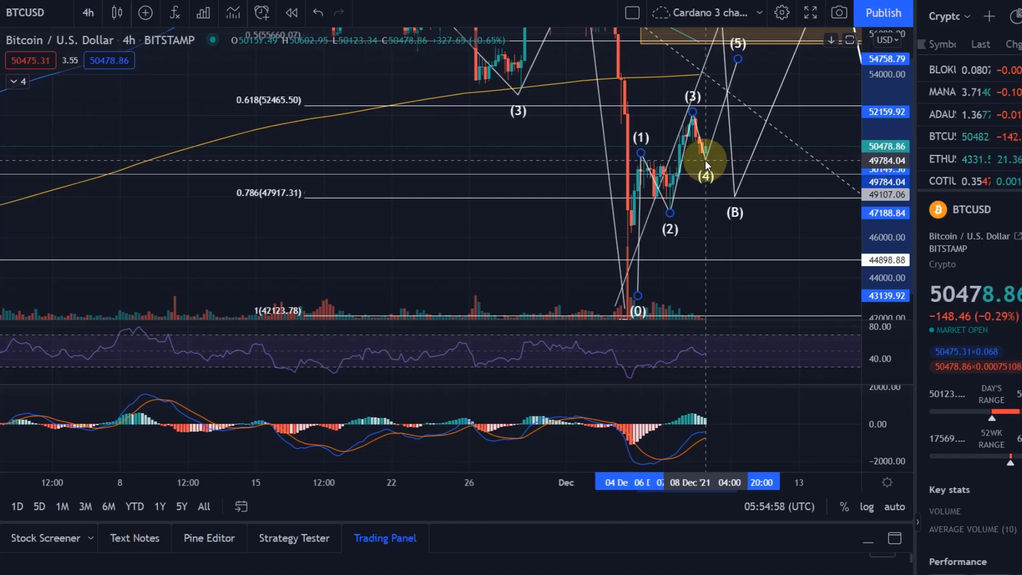
mouse_move(705, 160)
mouse_down()
mouse_move(710, 171)
mouse_move(703, 154)
mouse_up()
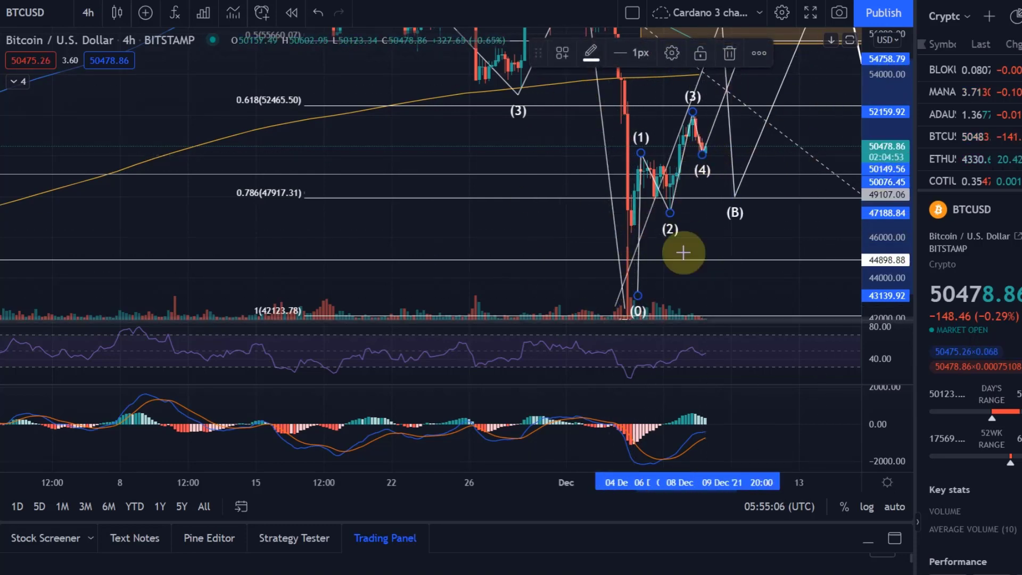
- Readjust the impulse's point (3) to about 52087 and point (4) to about 50625, just past the latest candle
drag(749, 119, 755, 175)
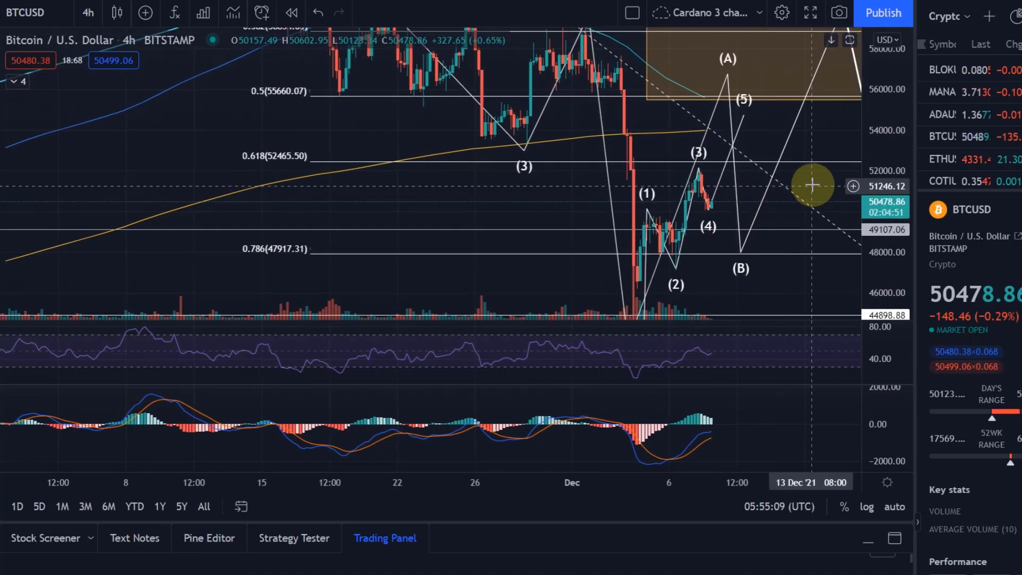
drag(710, 212, 741, 174)
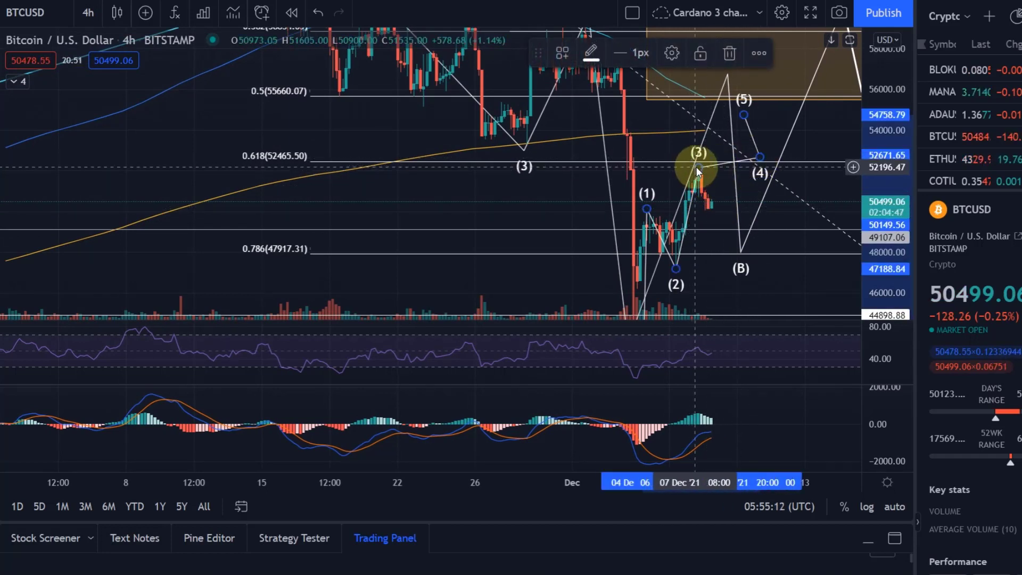
mouse_move(697, 169)
mouse_down()
mouse_move(720, 130)
mouse_move(698, 169)
mouse_up()
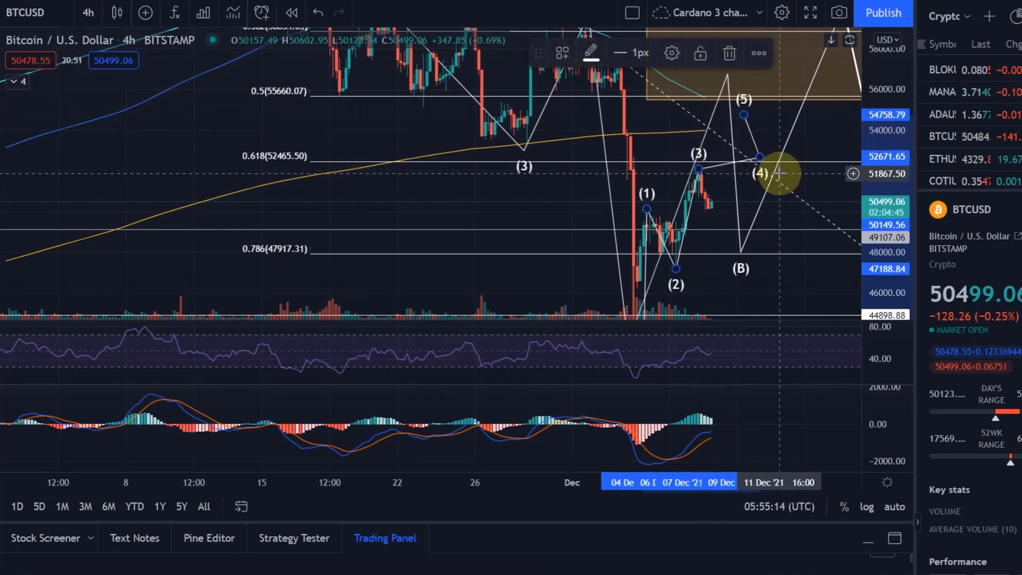
drag(760, 155, 718, 199)
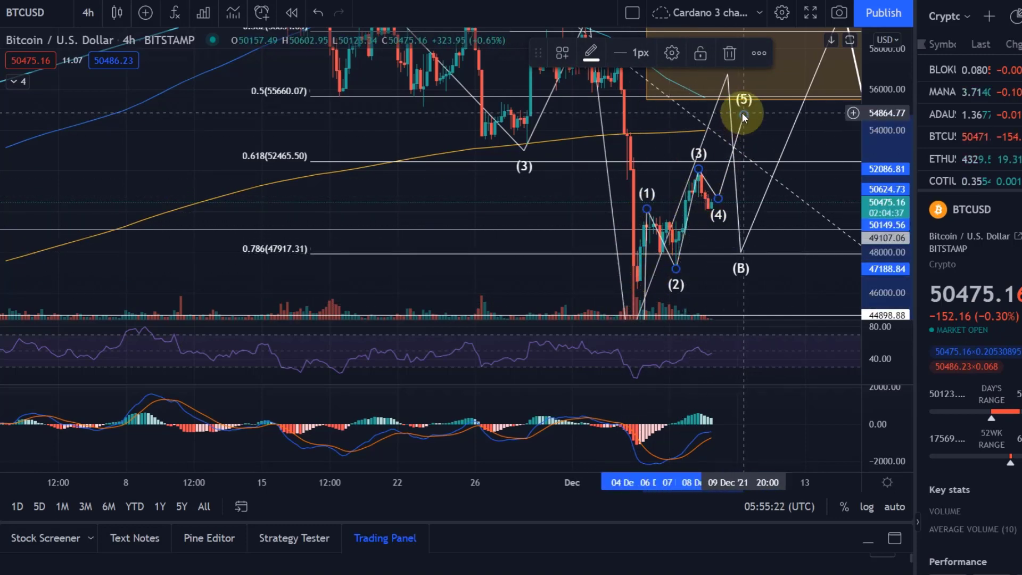
- Place the impulse's point (5) at about 54700 directly above point (4), and delete the whole impulse drawing
drag(744, 115, 707, 126)
scroll(770, 155, down, 2)
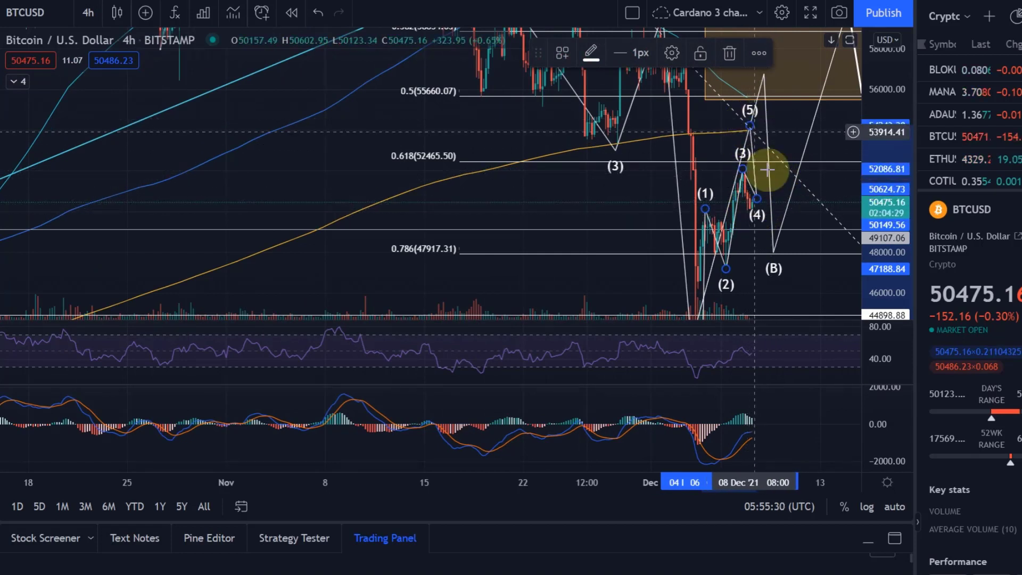
mouse_move(750, 123)
mouse_down()
mouse_move(763, 133)
mouse_move(749, 125)
mouse_move(755, 97)
mouse_move(755, 116)
mouse_up()
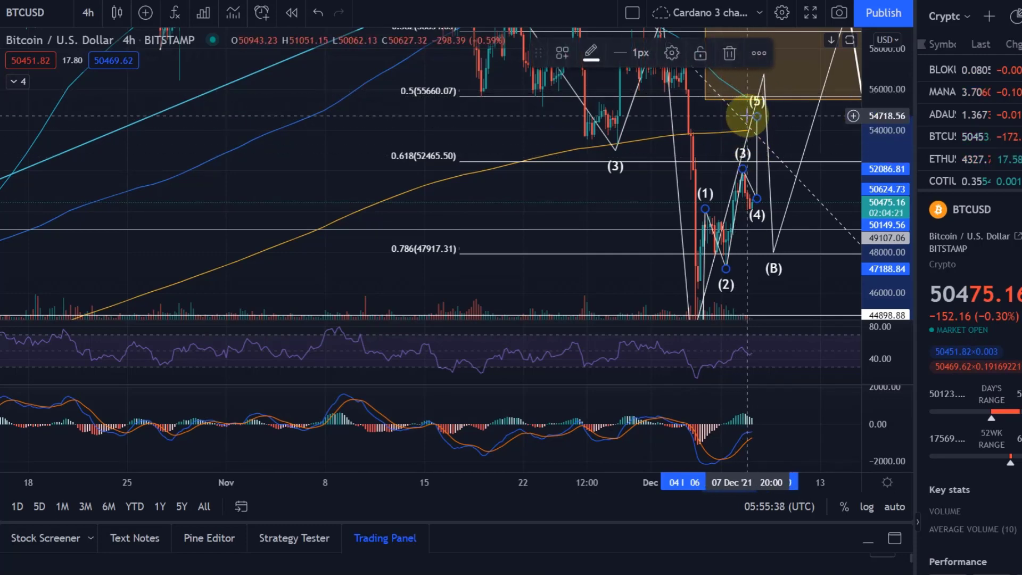
key(Delete)
- Draw a Fibonacci retracement from the wave (5) low at about 41887 up to about 55491, and delete it
drag(778, 118, 714, 208)
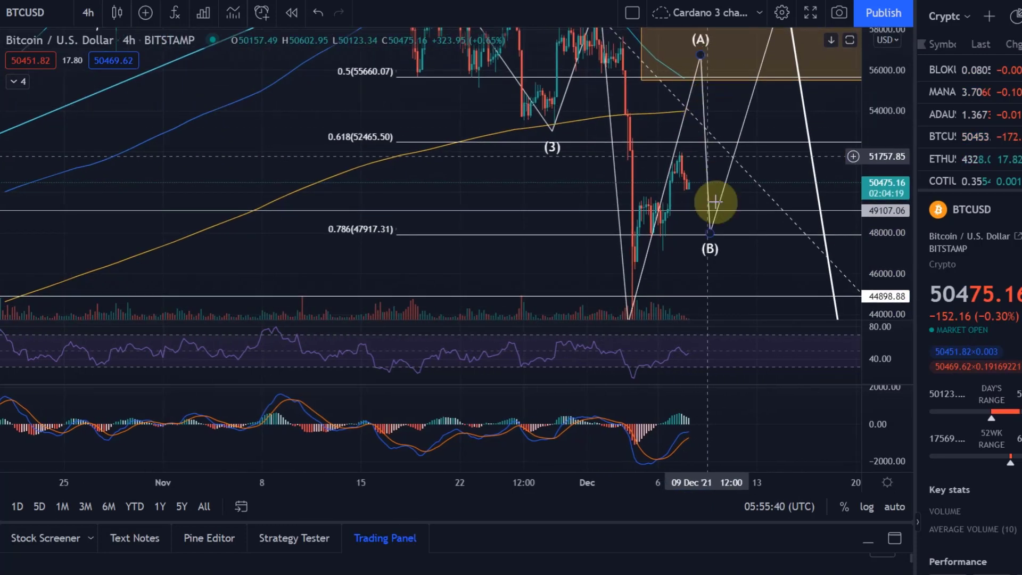
scroll(714, 101, down, 5)
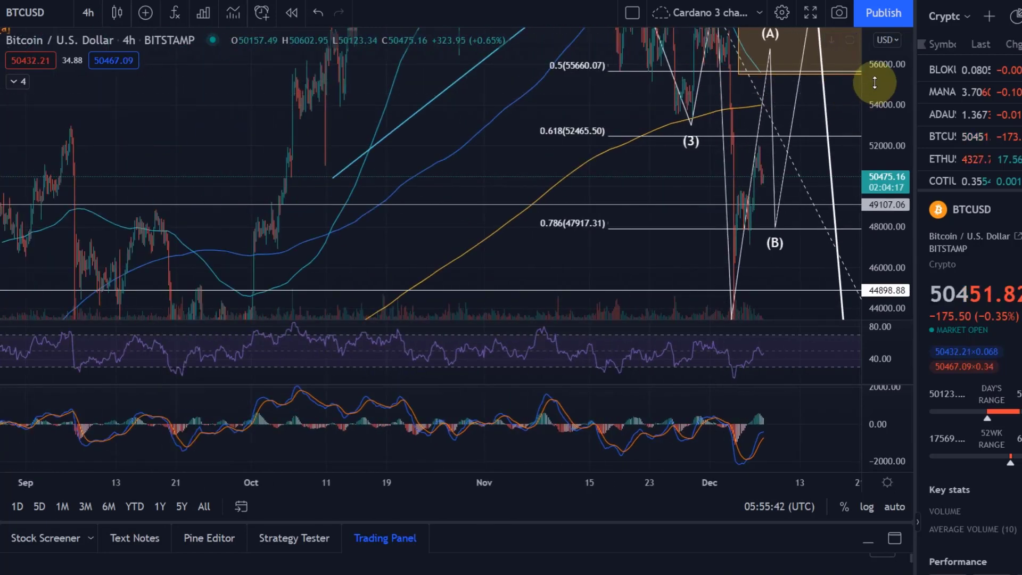
drag(874, 82, 888, 151)
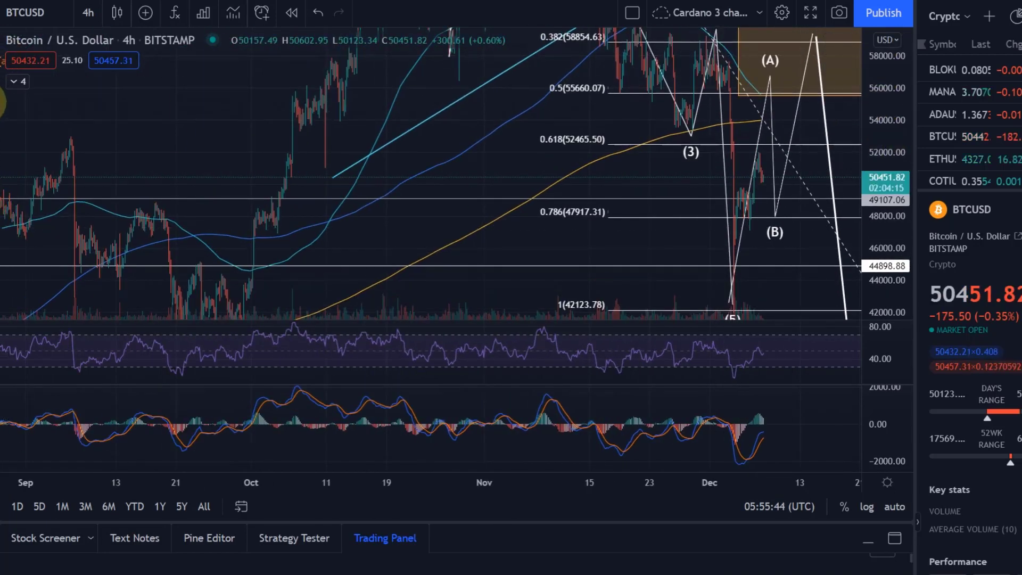
click(743, 313)
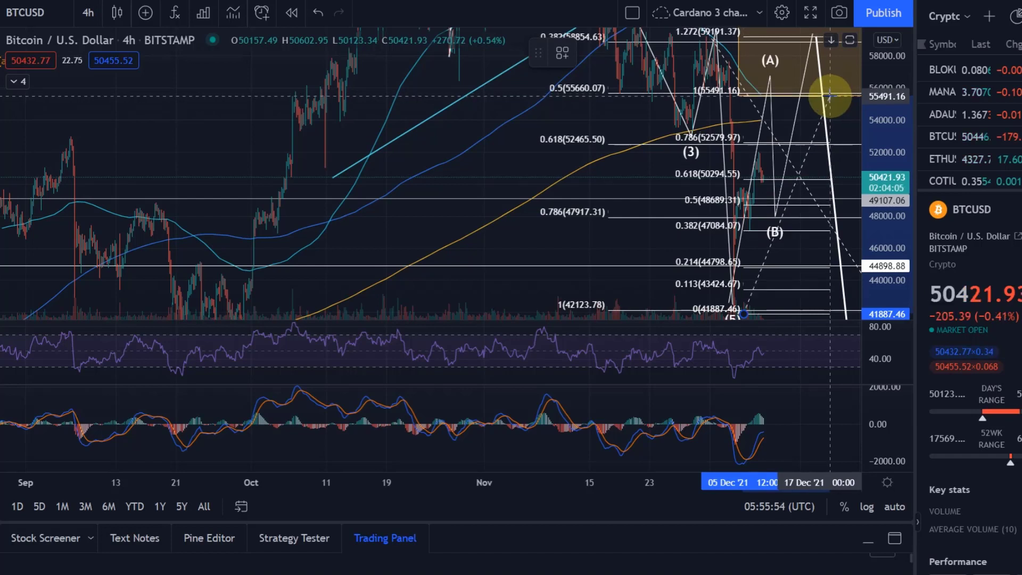
click(830, 95)
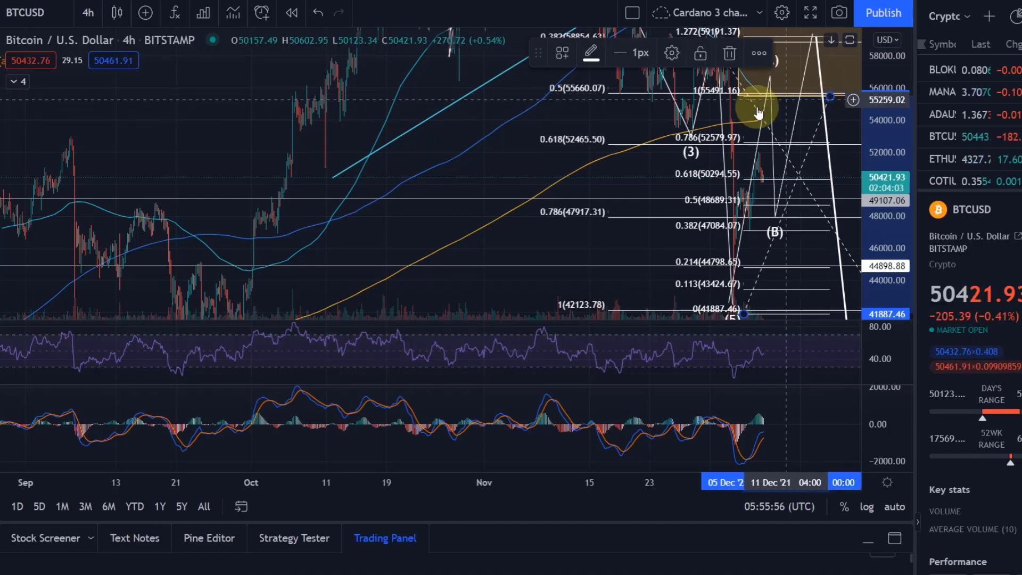
key(Delete)
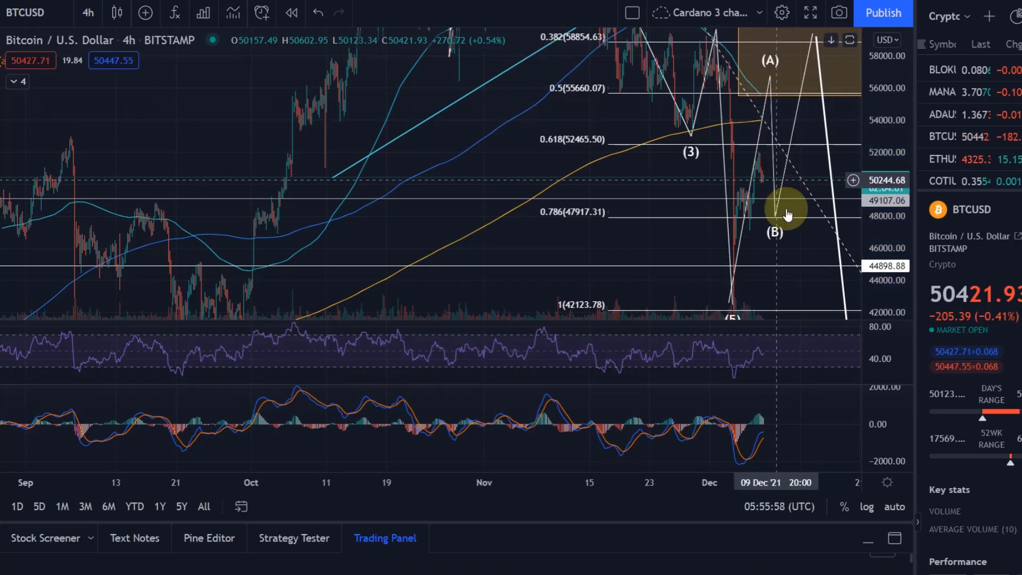
- Undo the accidental shifts of the November-high Fibonacci retracement and of the 49107.06 horizontal line
click(841, 98)
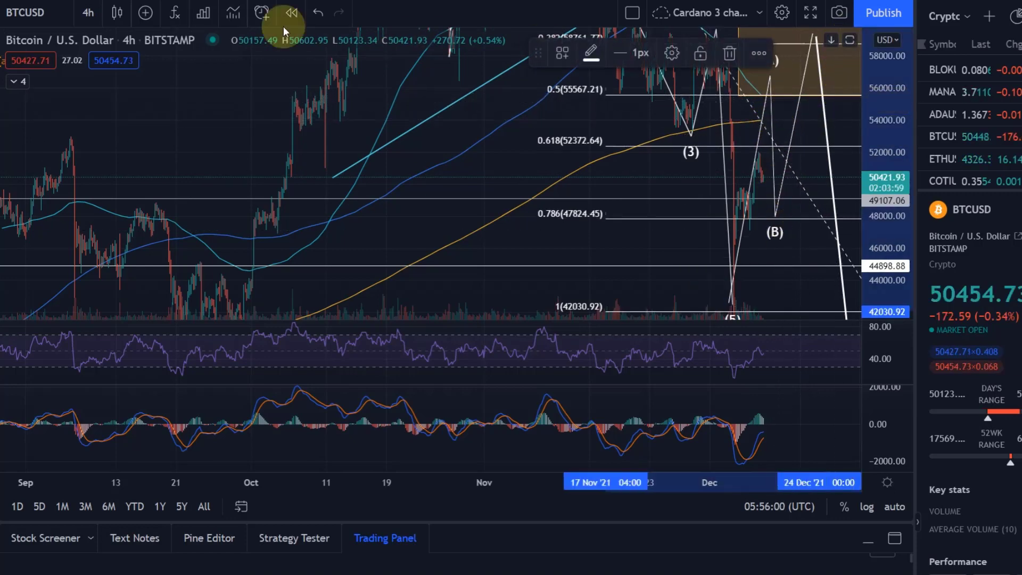
click(317, 12)
scroll(746, 281, down, 5)
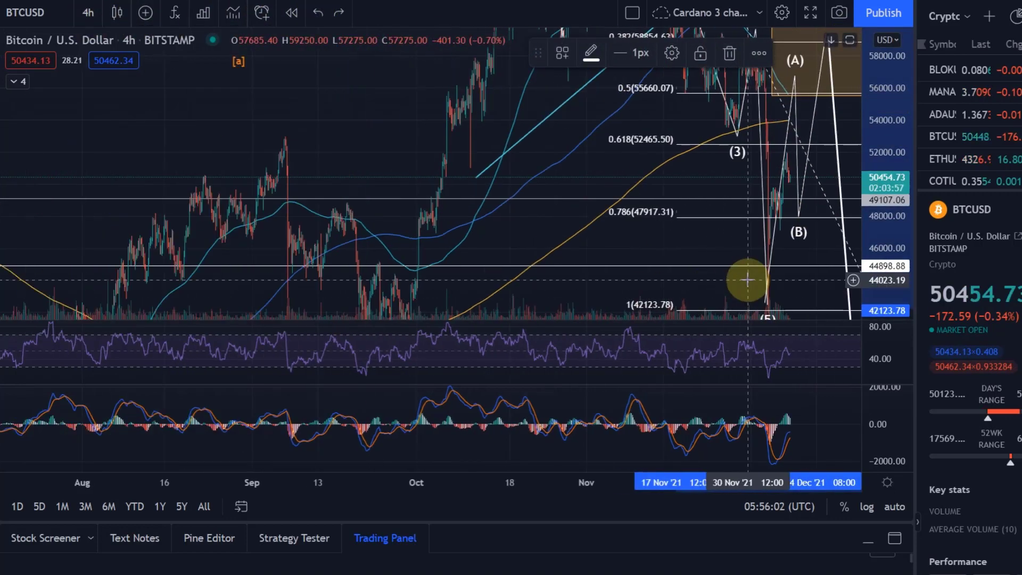
drag(760, 201, 542, 269)
drag(902, 98, 889, 165)
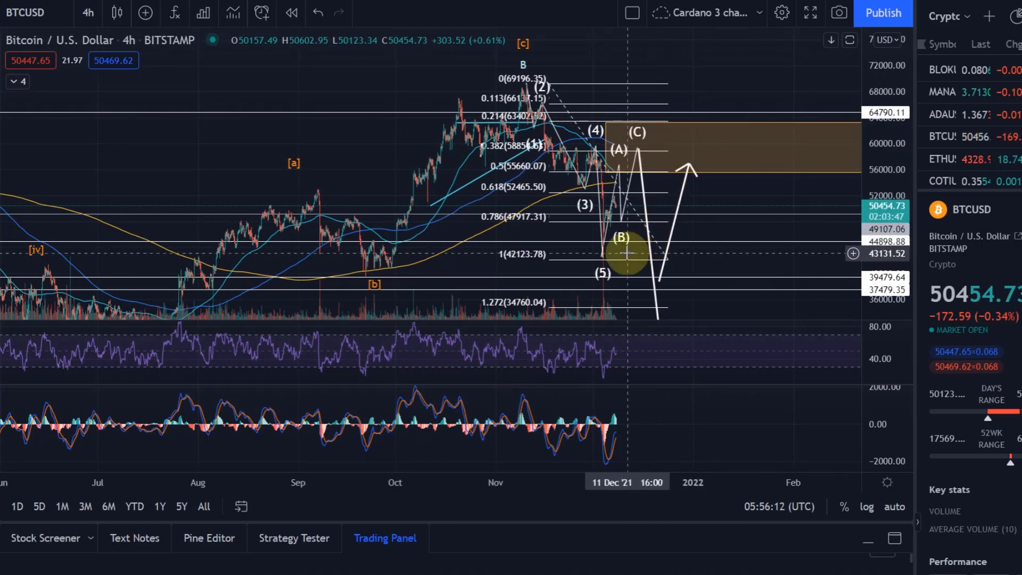
drag(719, 177, 706, 84)
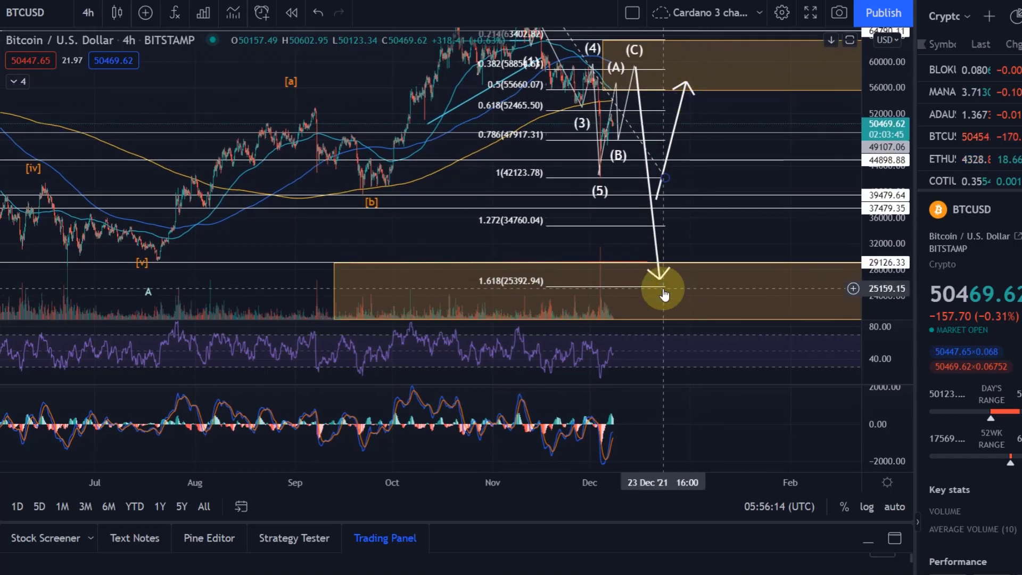
drag(661, 285, 666, 277)
click(305, 18)
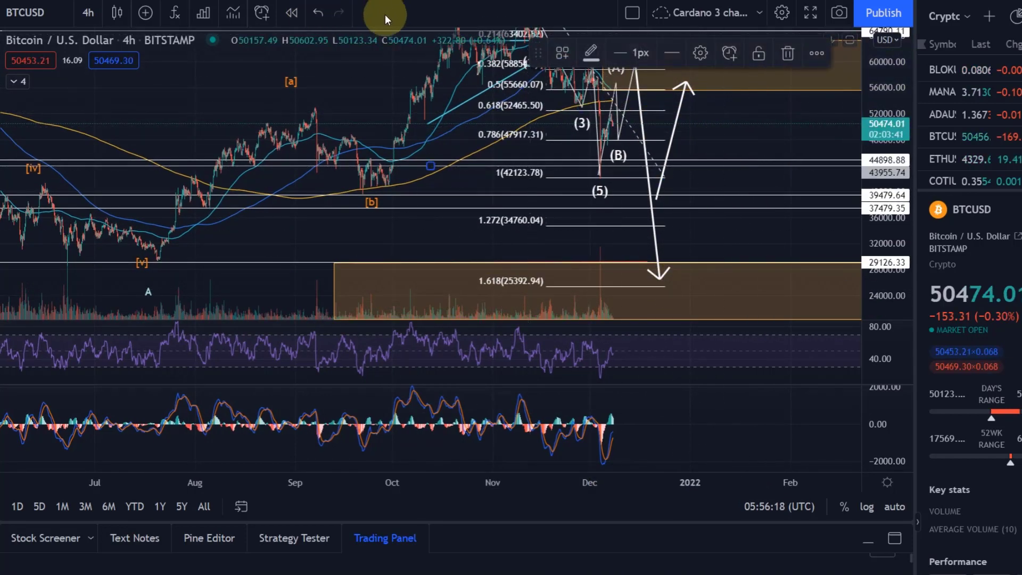
- Delete the ABC correction drawing that starts at the wave (5) low
click(753, 121)
drag(752, 121, 740, 201)
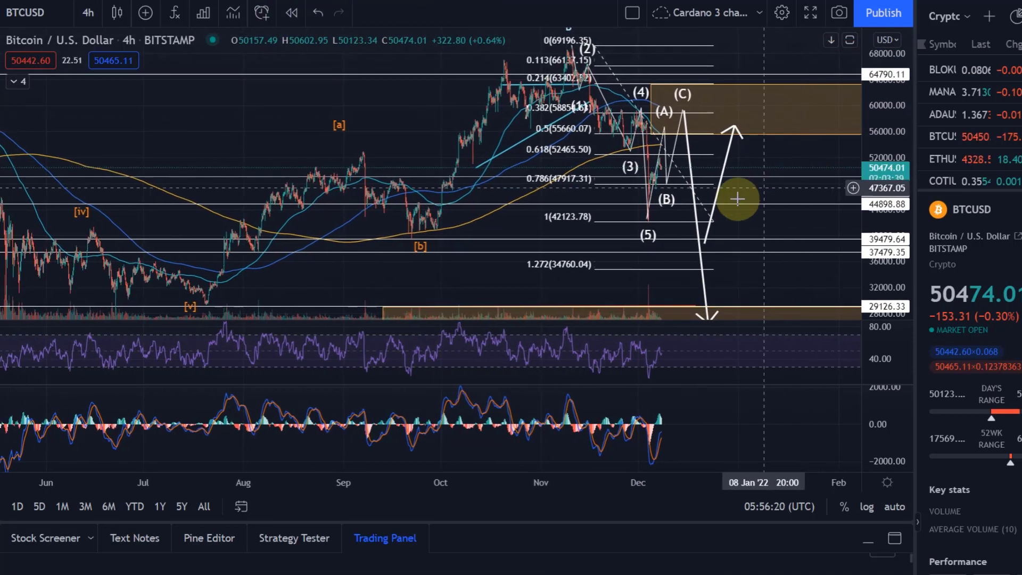
click(669, 207)
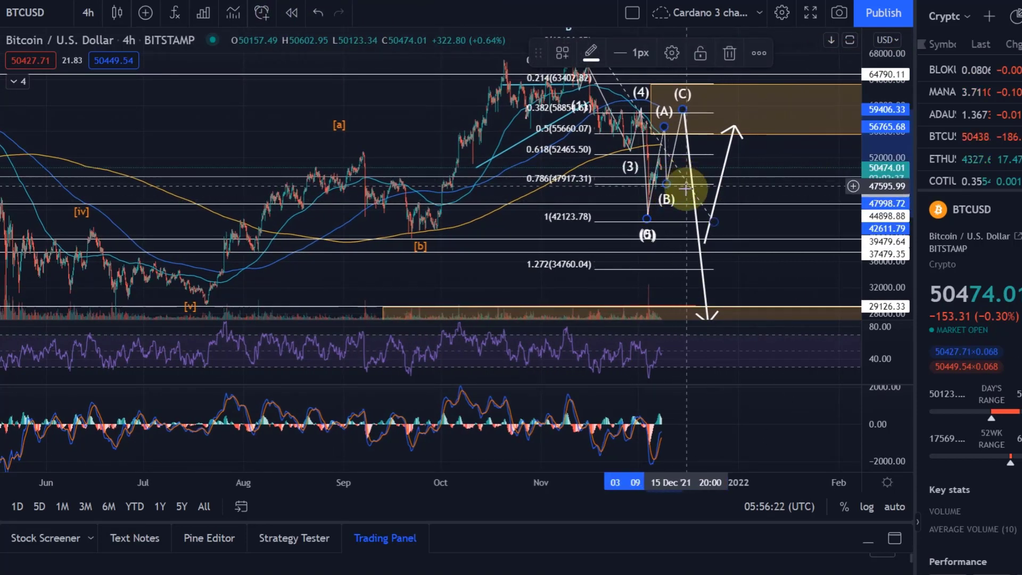
key(Delete)
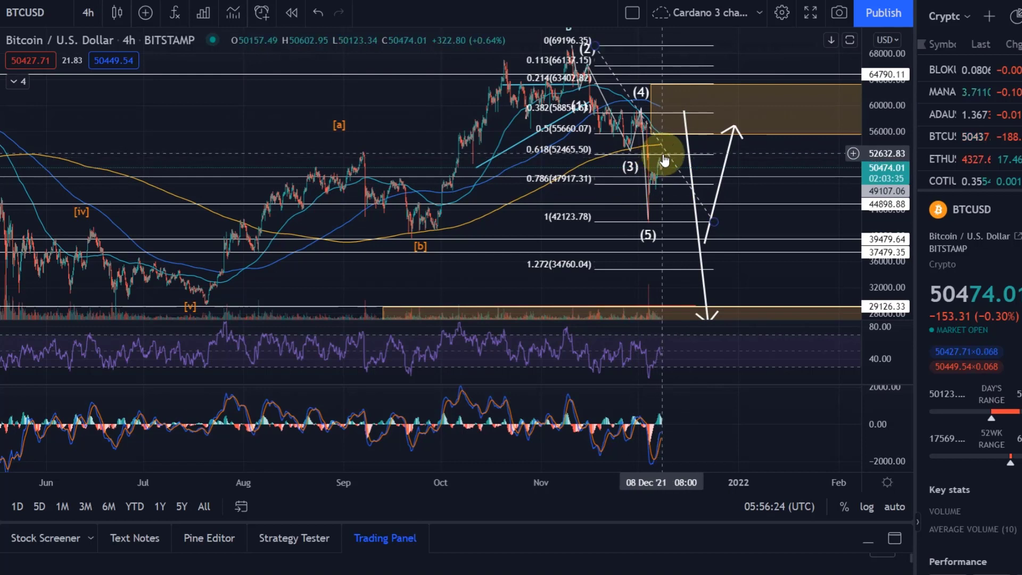
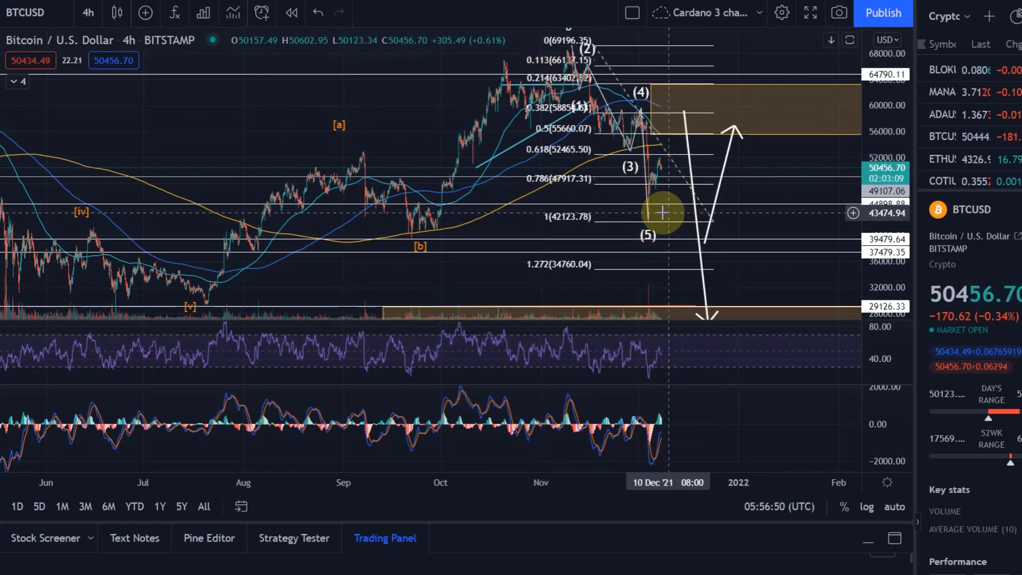
click(679, 166)
click(649, 216)
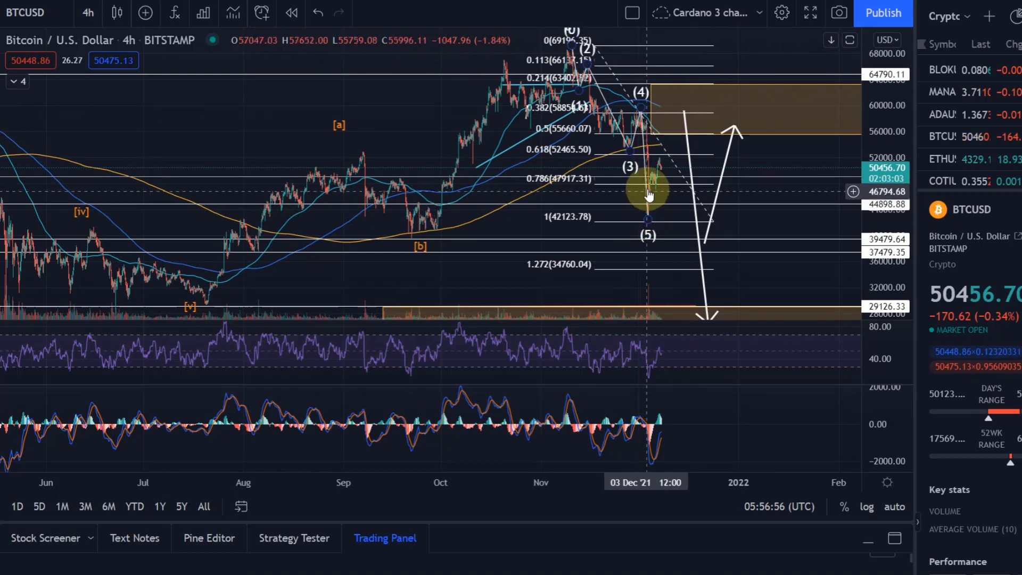
click(663, 146)
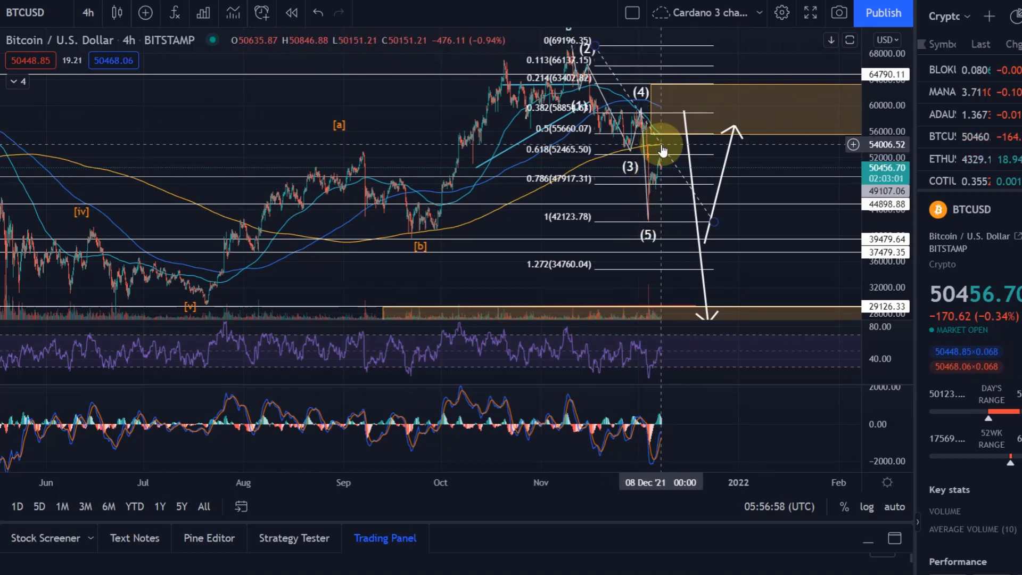
click(679, 189)
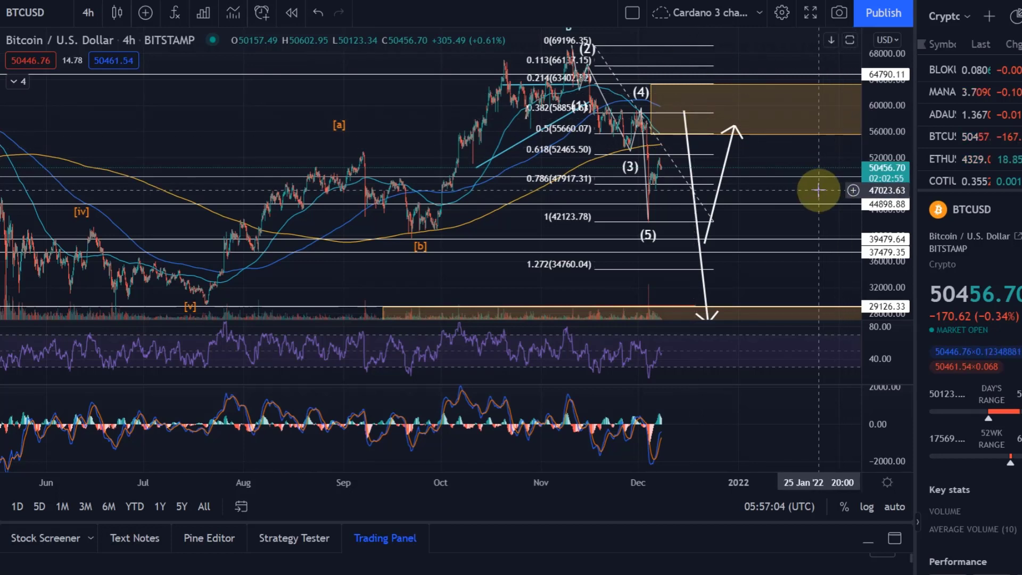
- Undo the accidental move of the upper orange rectangle zone
drag(803, 134, 746, 104)
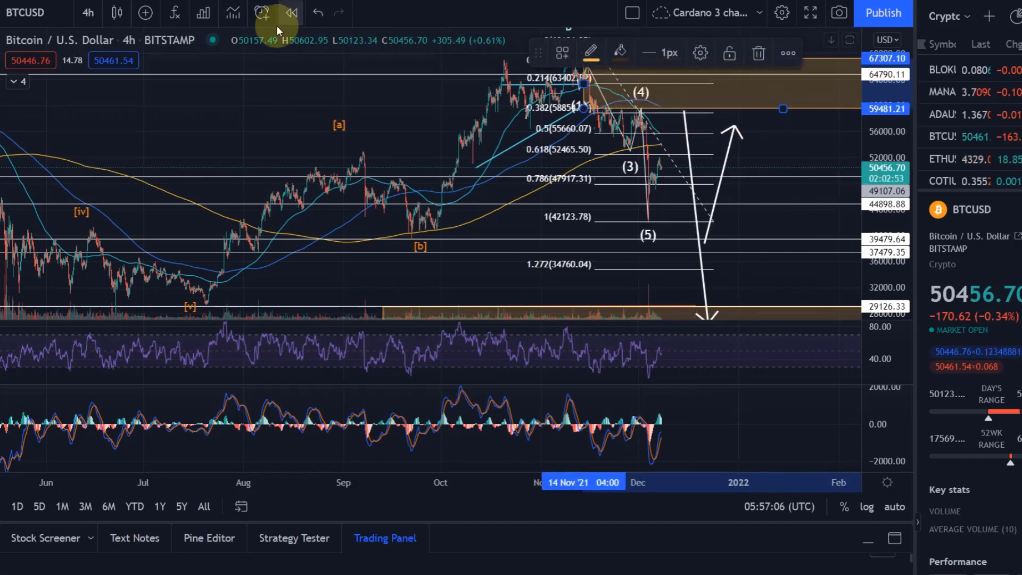
click(316, 14)
drag(781, 287, 620, 210)
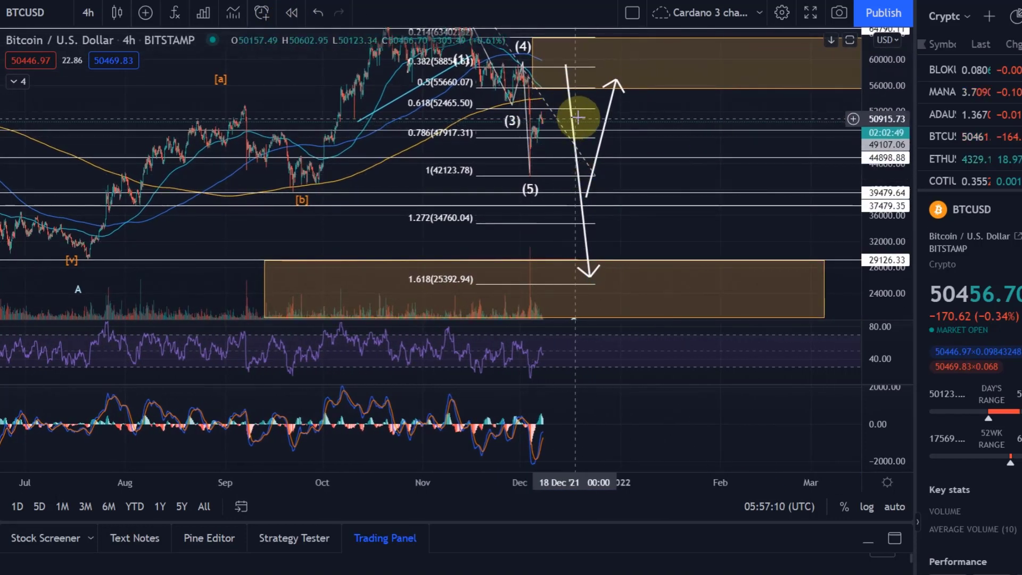
click(531, 62)
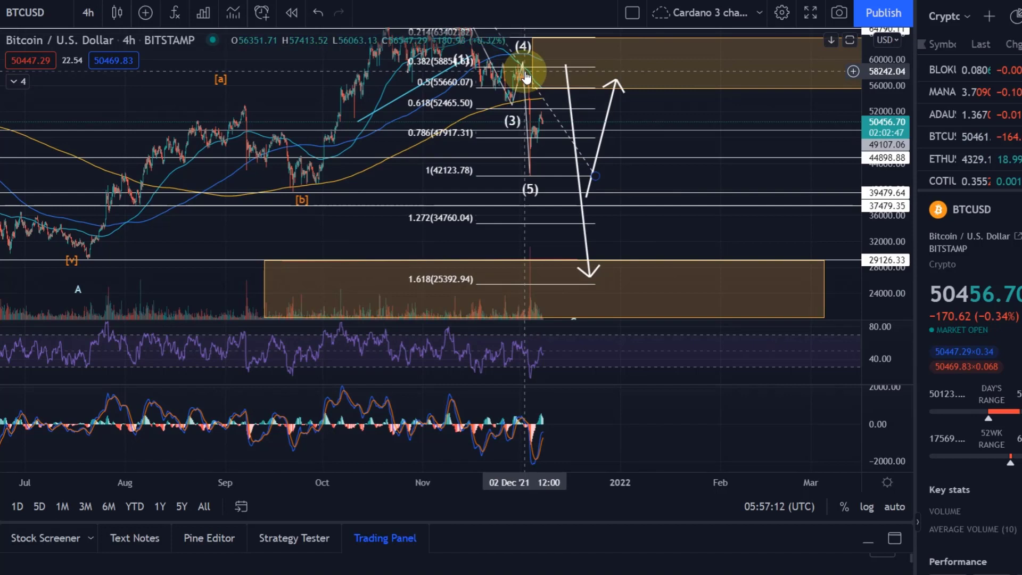
- Examine Bitcoin's five-wave decline and the projected drop into the lower orange zone around the 1.618 Fibonacci level
click(530, 141)
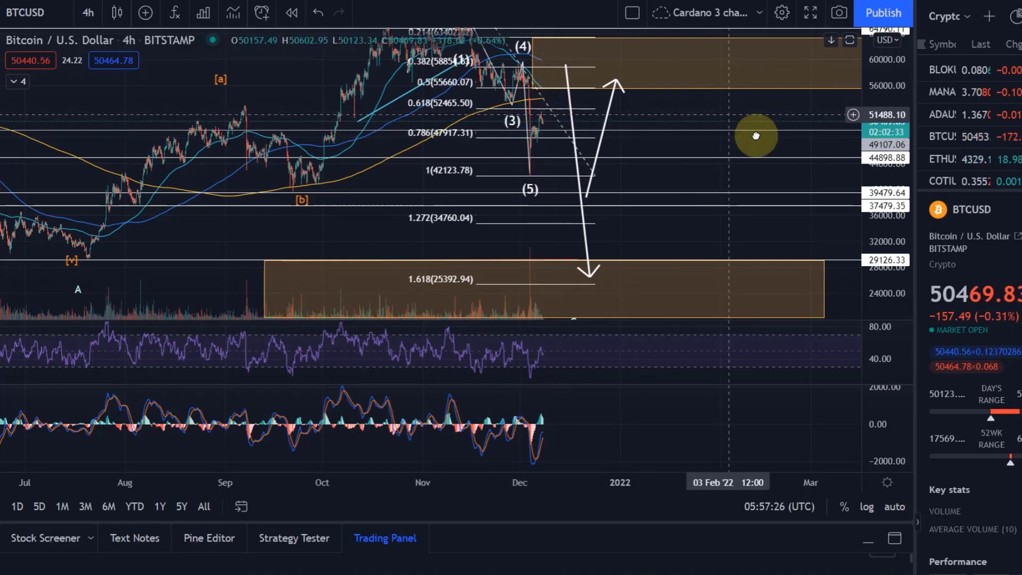
drag(737, 122, 809, 174)
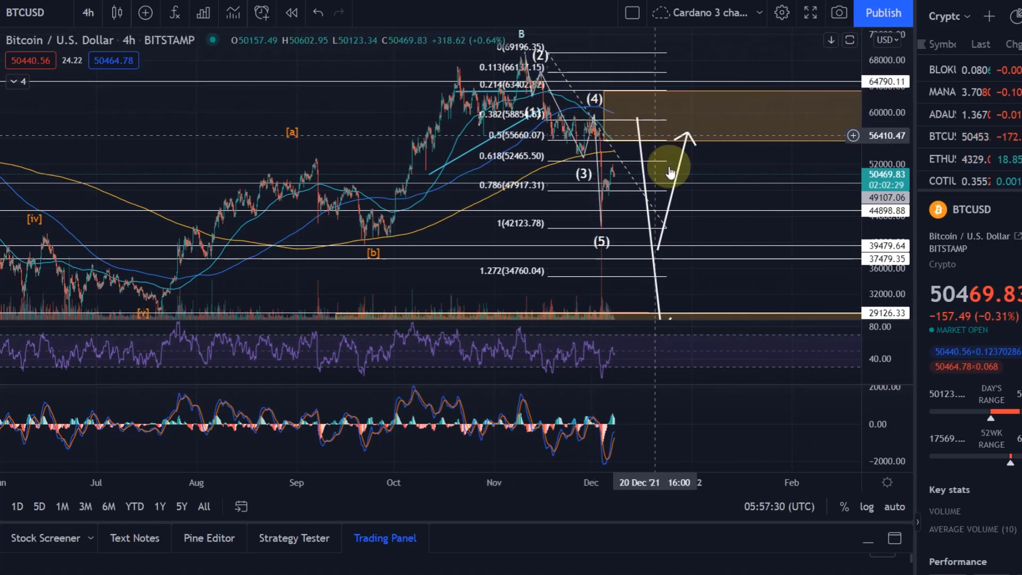
drag(781, 165, 673, 155)
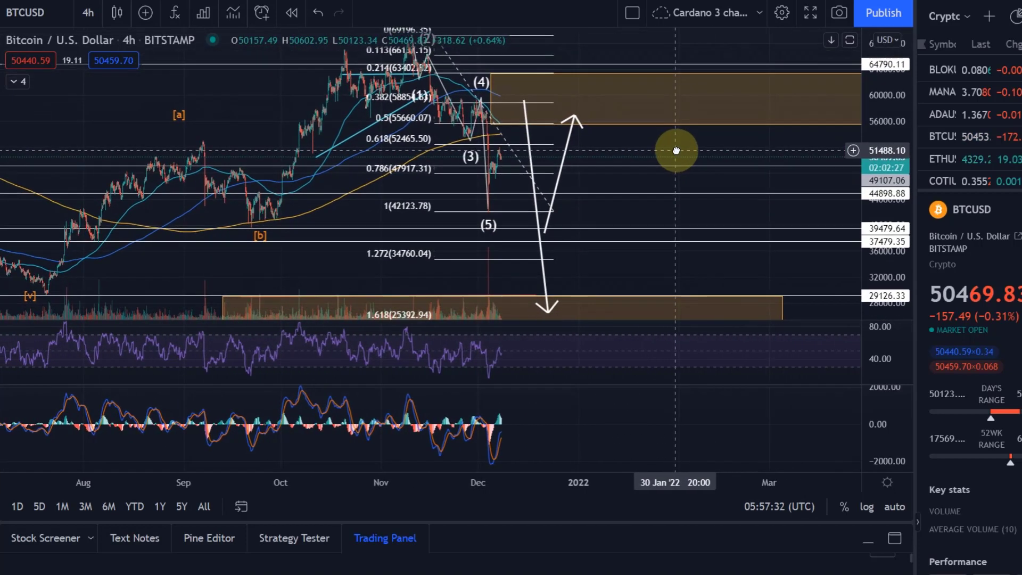
drag(887, 64, 887, 93)
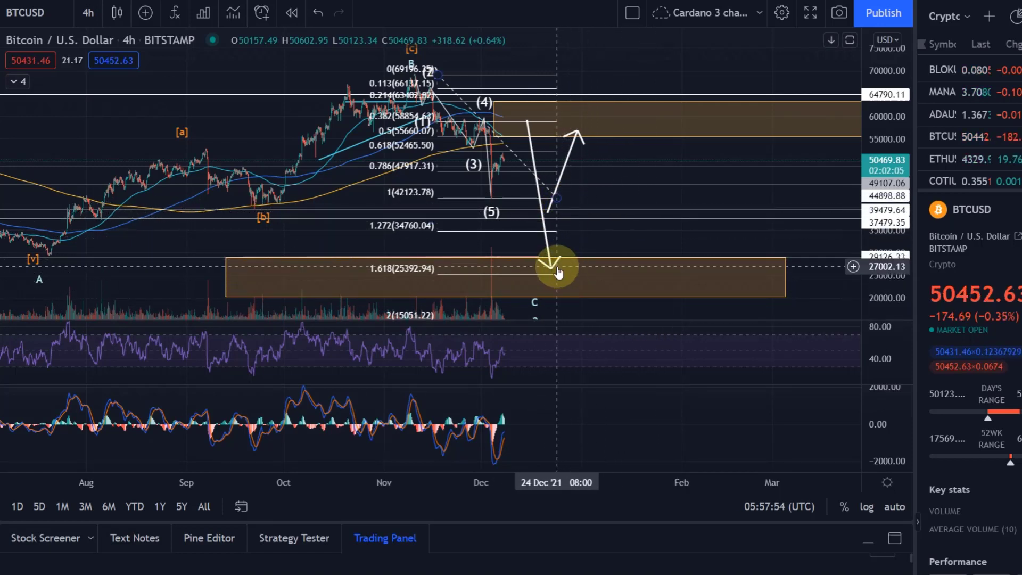
click(544, 258)
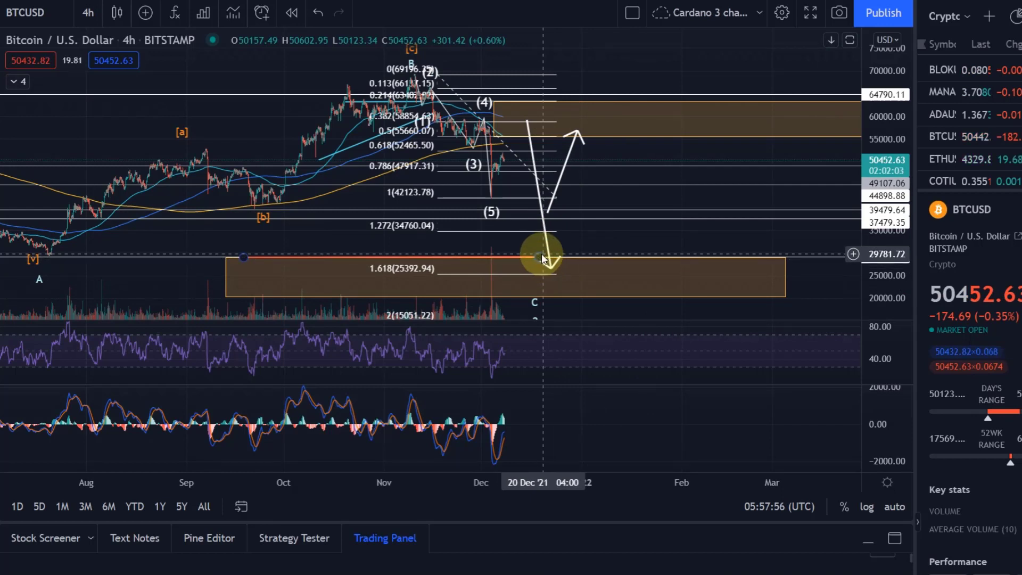
click(551, 269)
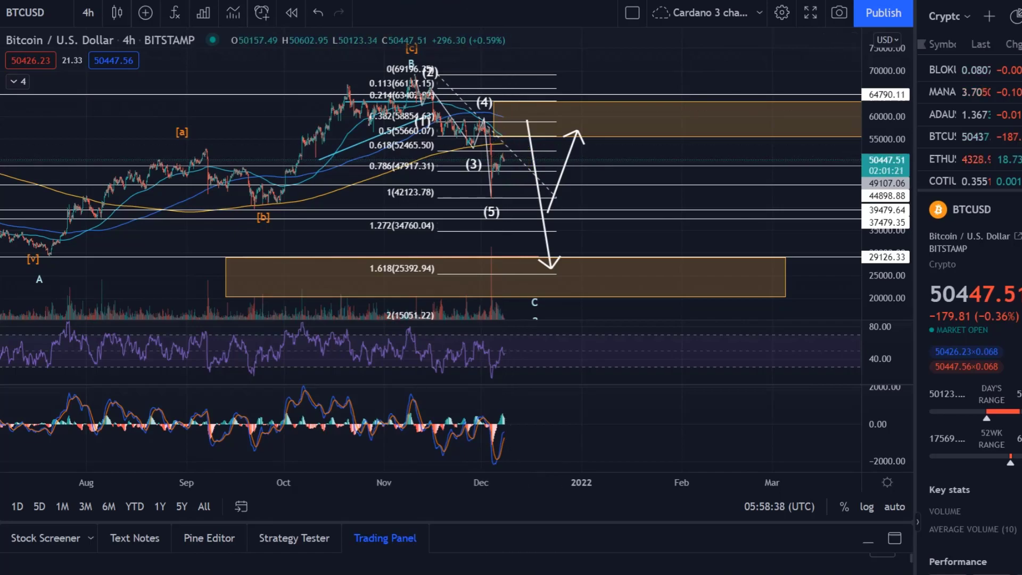
- Switch to the ADAUSD 4h chart and examine the falling trendline, the orange support zone and the projected arrows around the December low
key(Up)
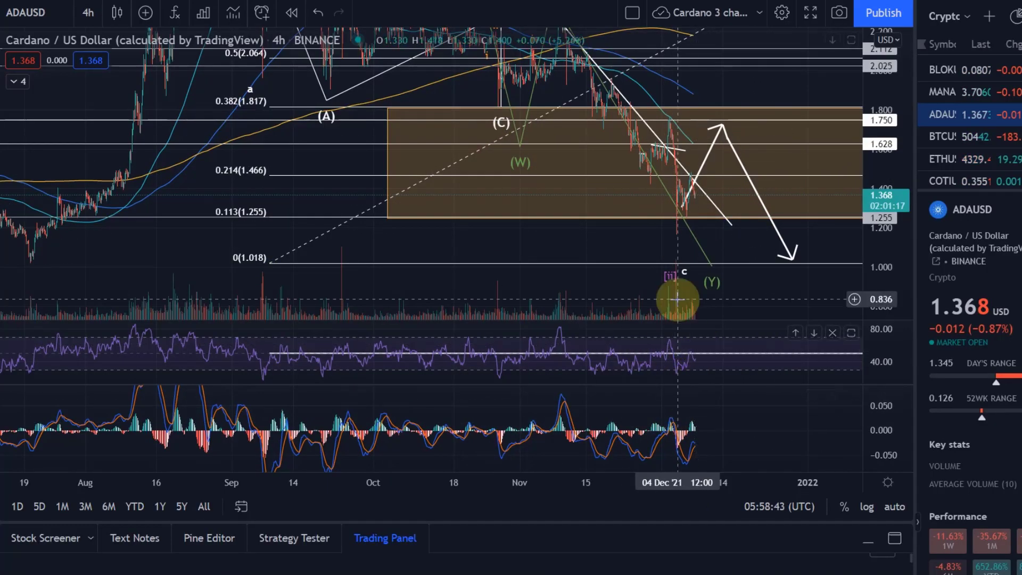
scroll(691, 279, up, 3)
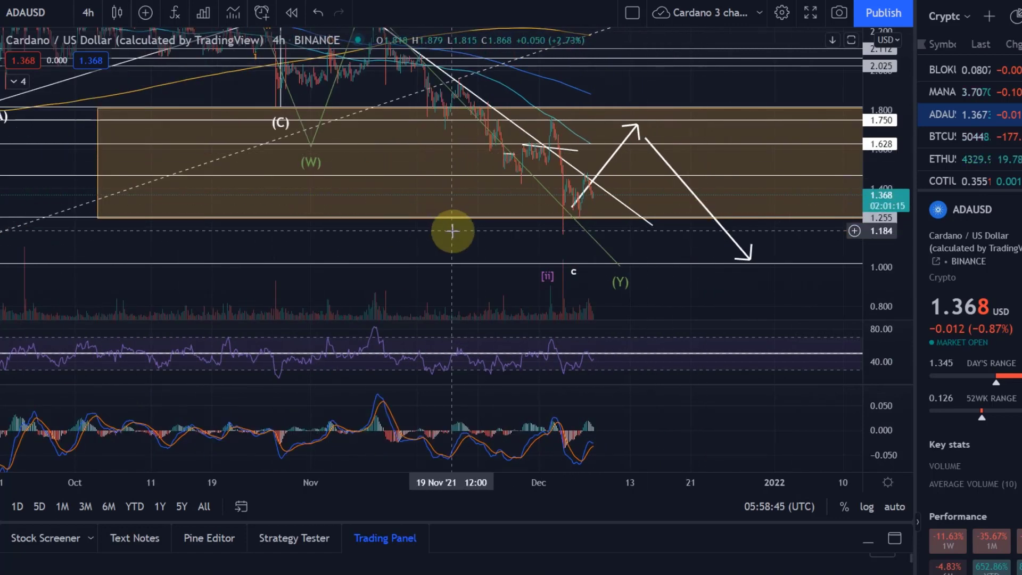
scroll(551, 226, up, 2)
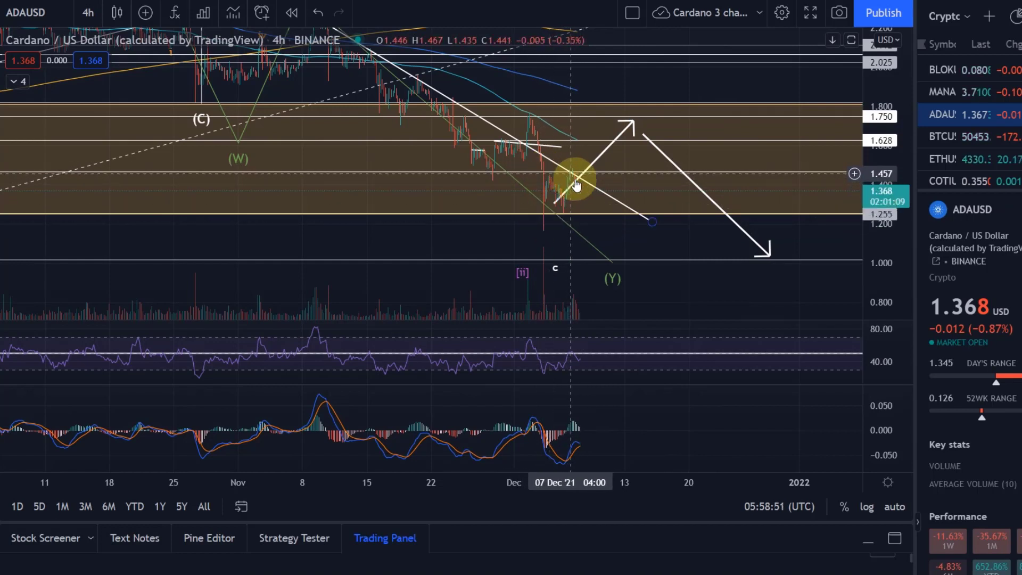
click(553, 213)
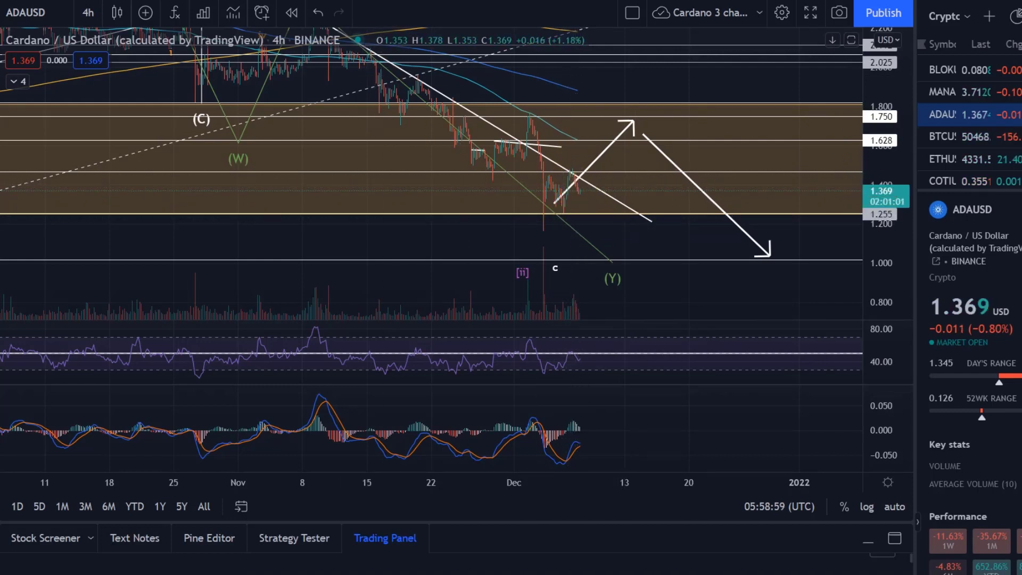
scroll(604, 123, down, 3)
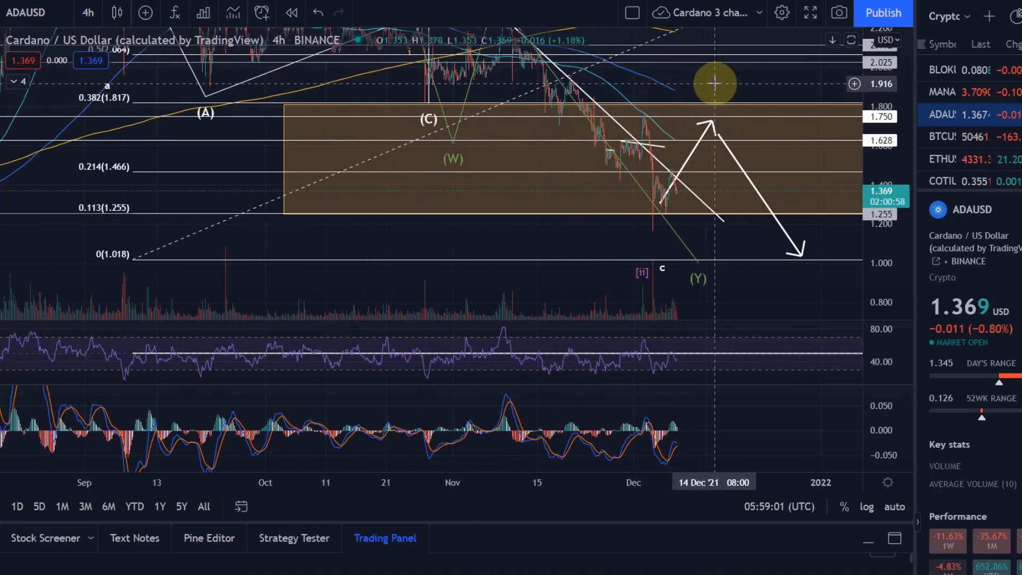
drag(687, 87, 524, 138)
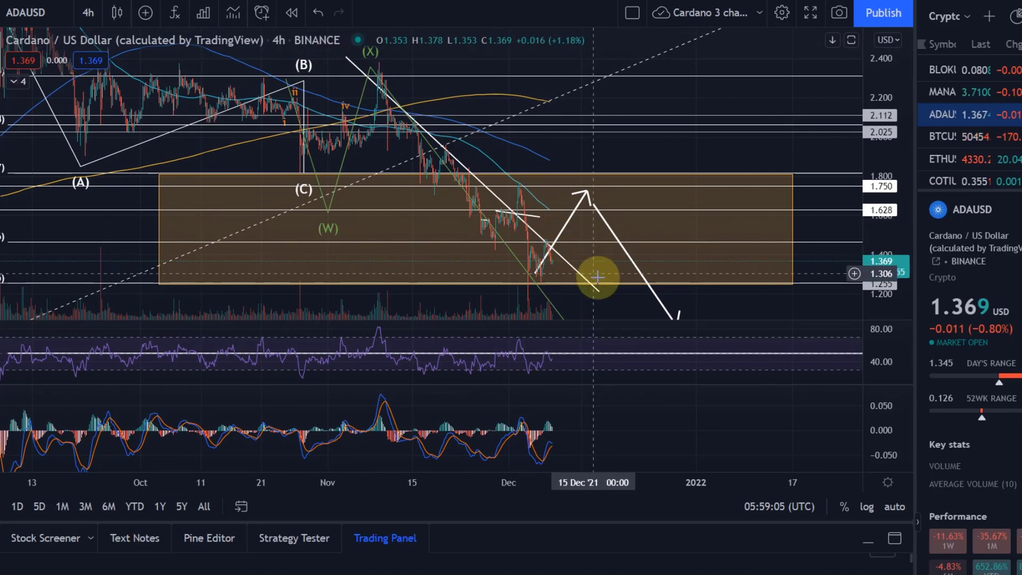
click(552, 254)
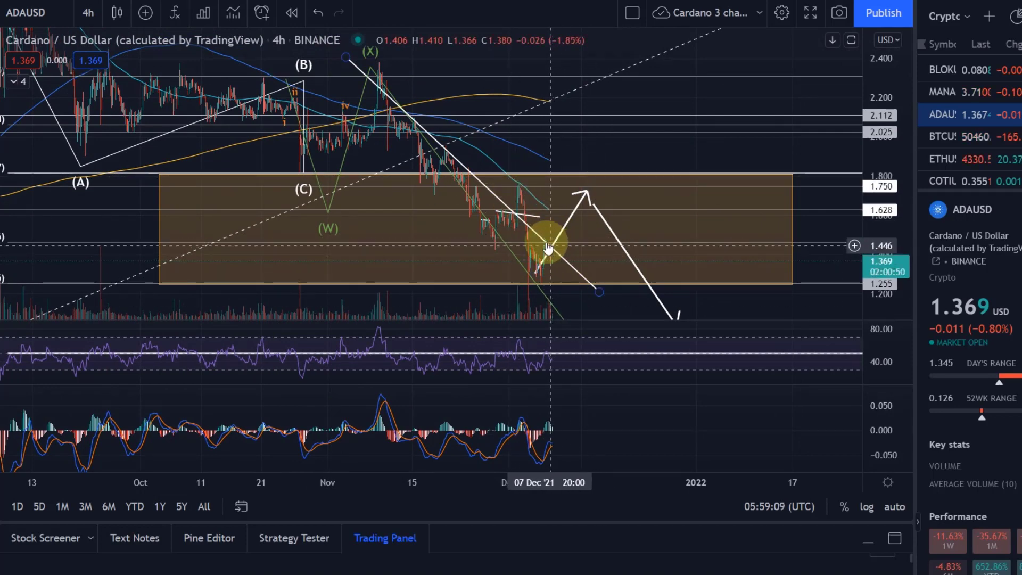
scroll(532, 234, up, 3)
drag(474, 247, 715, 237)
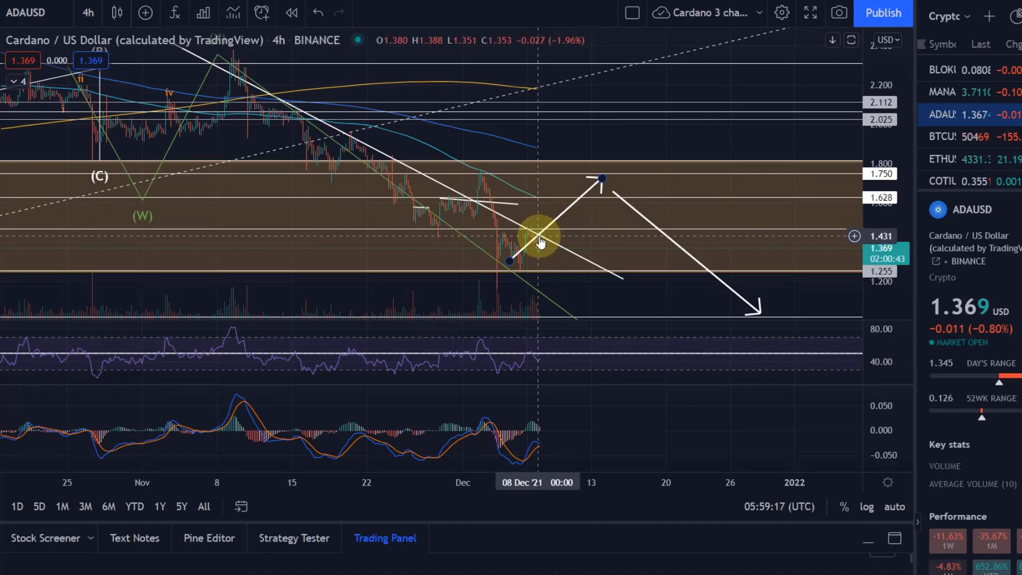
scroll(533, 245, up, 2)
drag(377, 263, 611, 240)
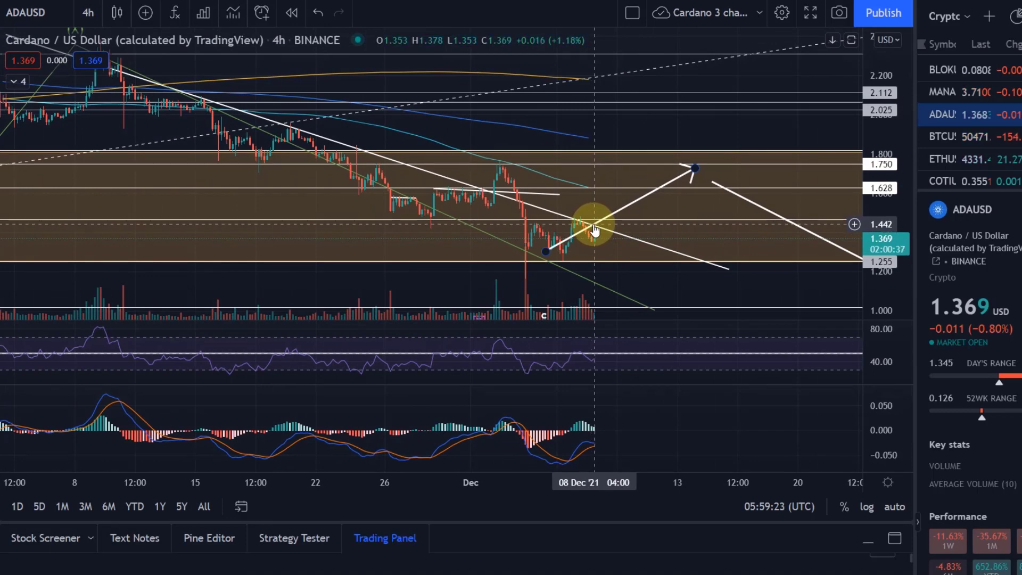
scroll(597, 223, down, 5)
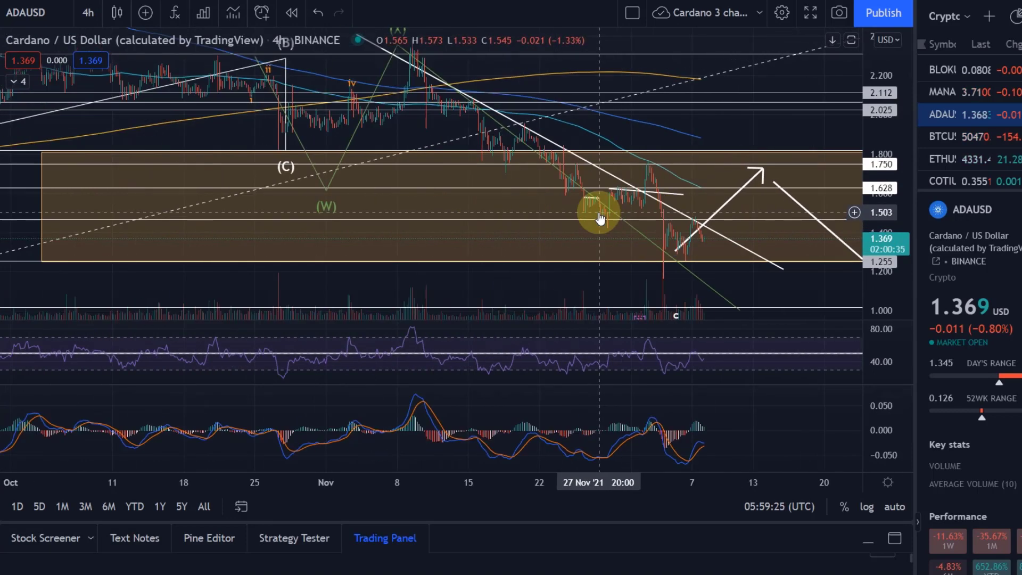
drag(711, 242, 594, 223)
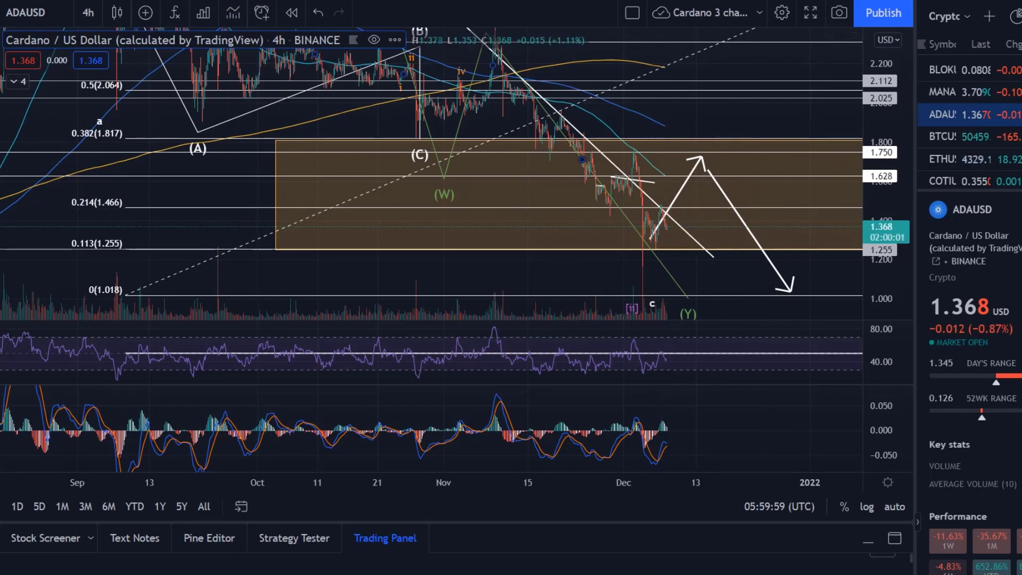
- Load the Cardano / Bitcoin (ADABTC) chart from Binance
click(50, 9)
text(A)
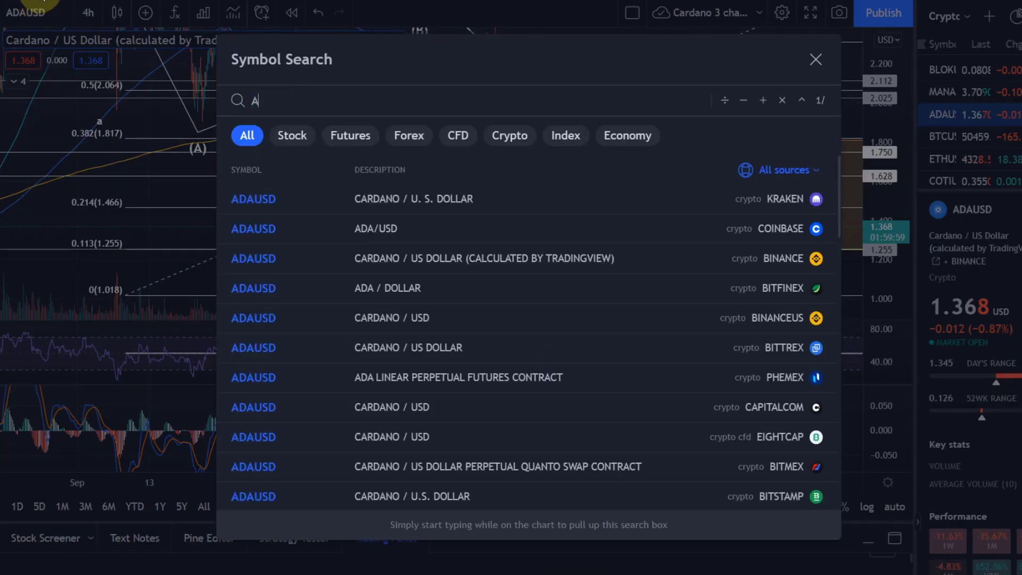
text(DABTC)
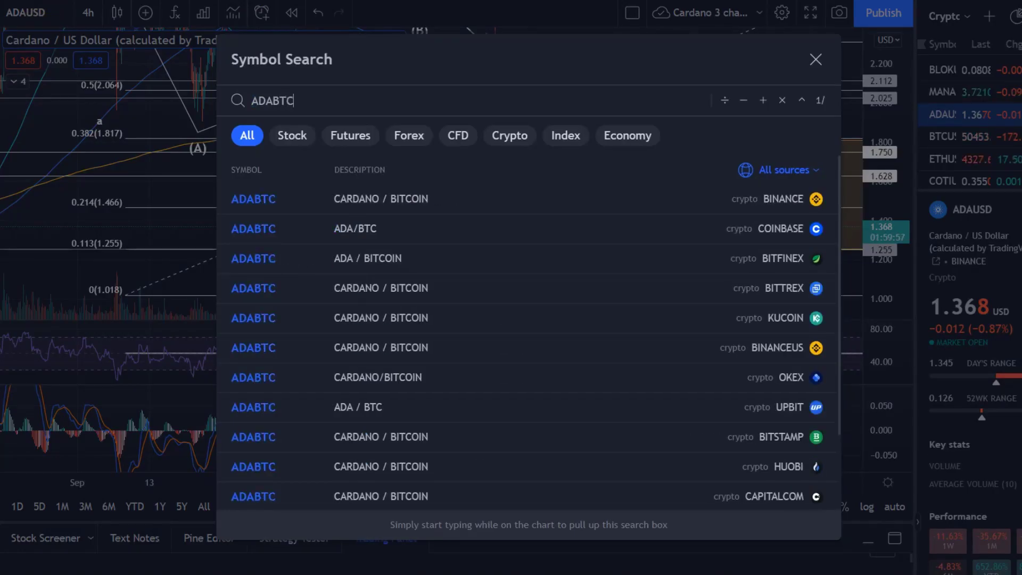
click(394, 191)
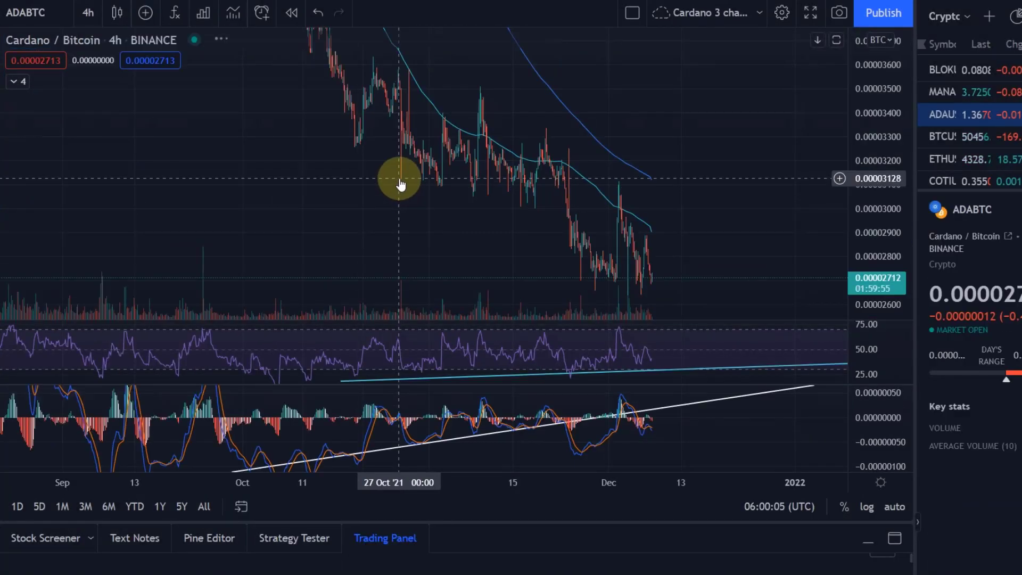
- Shift the falling channel's lower trendline to run from about 0.00003387 to 0.00002554, and move its upper trendline to end at about 0.00002969
drag(766, 265, 714, 238)
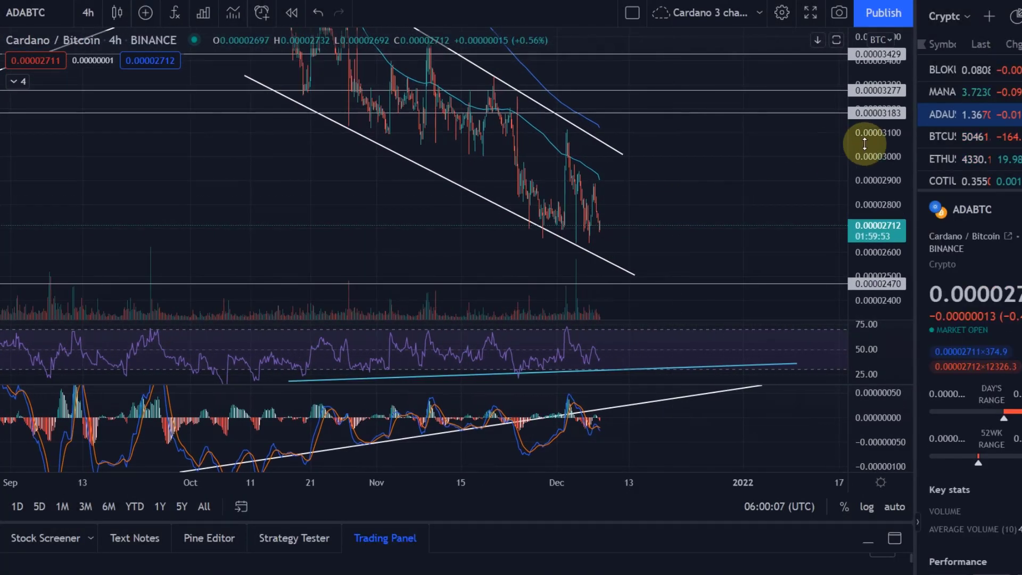
drag(871, 144, 938, 273)
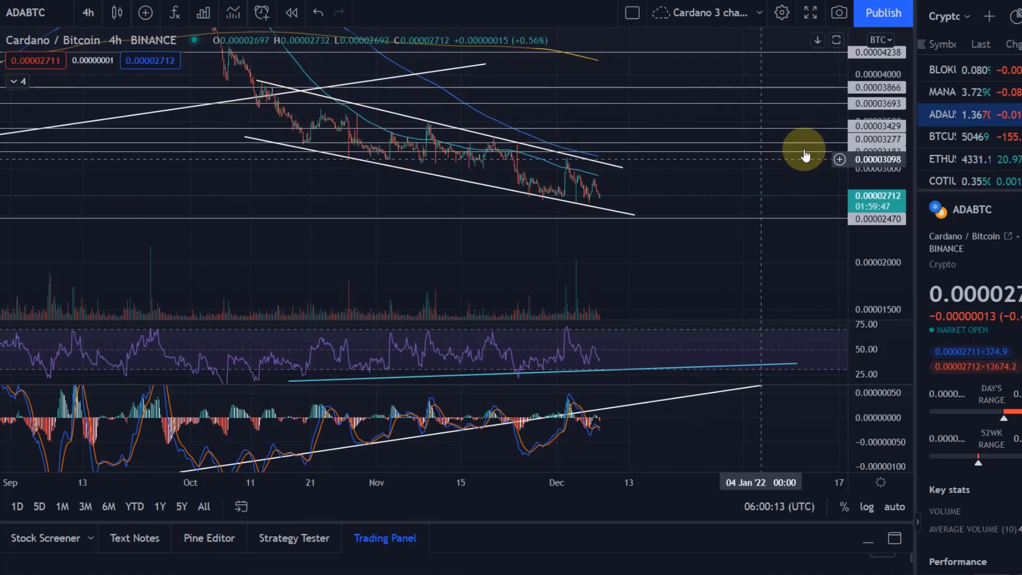
drag(873, 88, 905, 21)
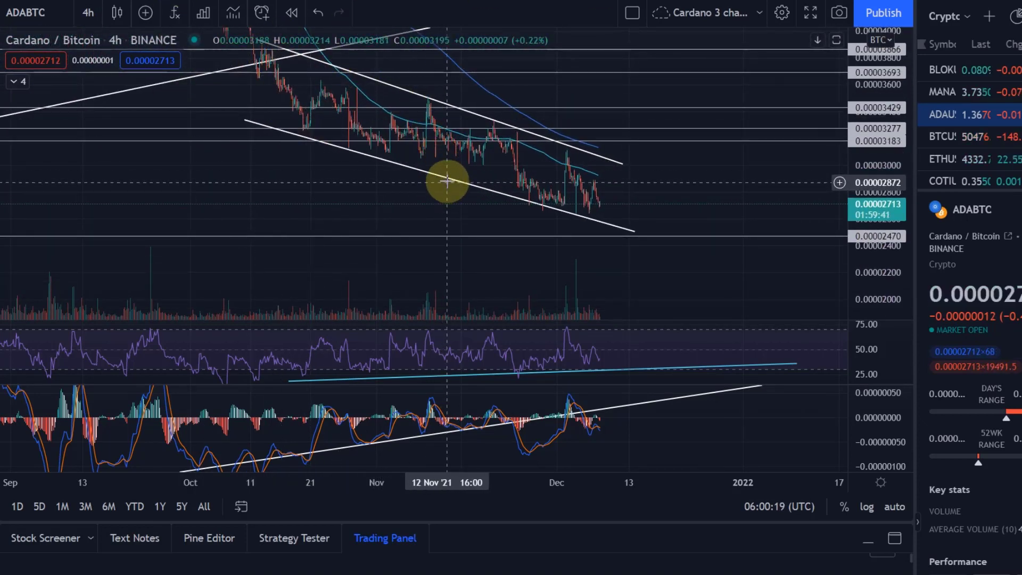
drag(446, 183, 433, 170)
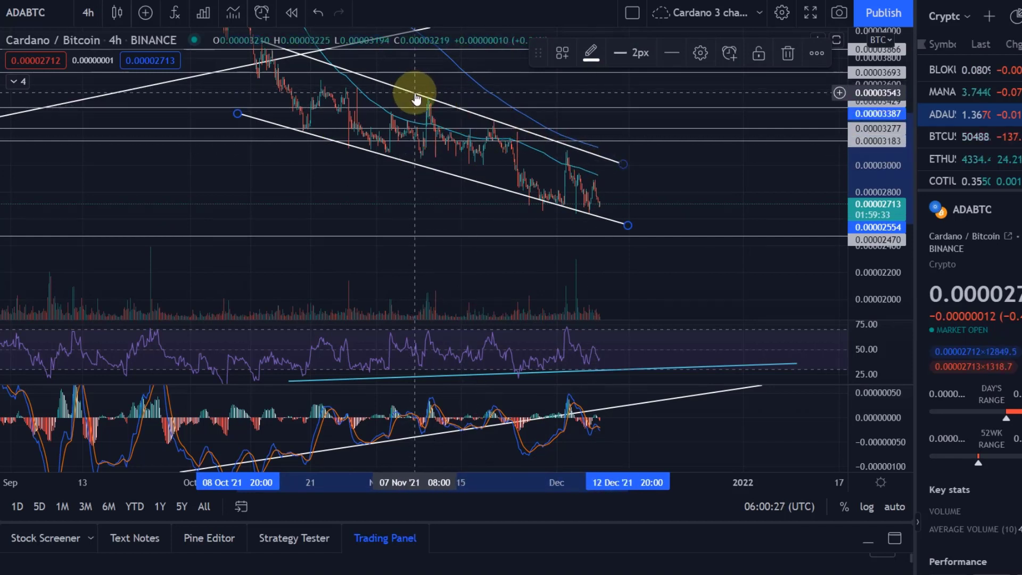
drag(416, 97, 433, 98)
- Enlarge the RSI pane and refit the cyan RSI trendline along the rising lows, ending at about 41 in late December 2021
scroll(511, 157, down, 4)
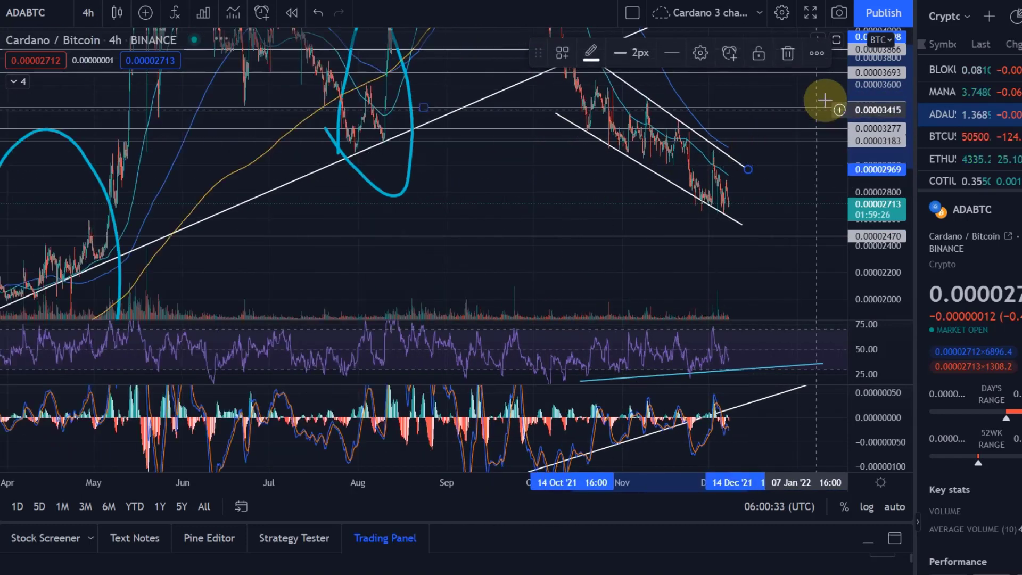
drag(860, 167, 829, 244)
drag(711, 251, 589, 312)
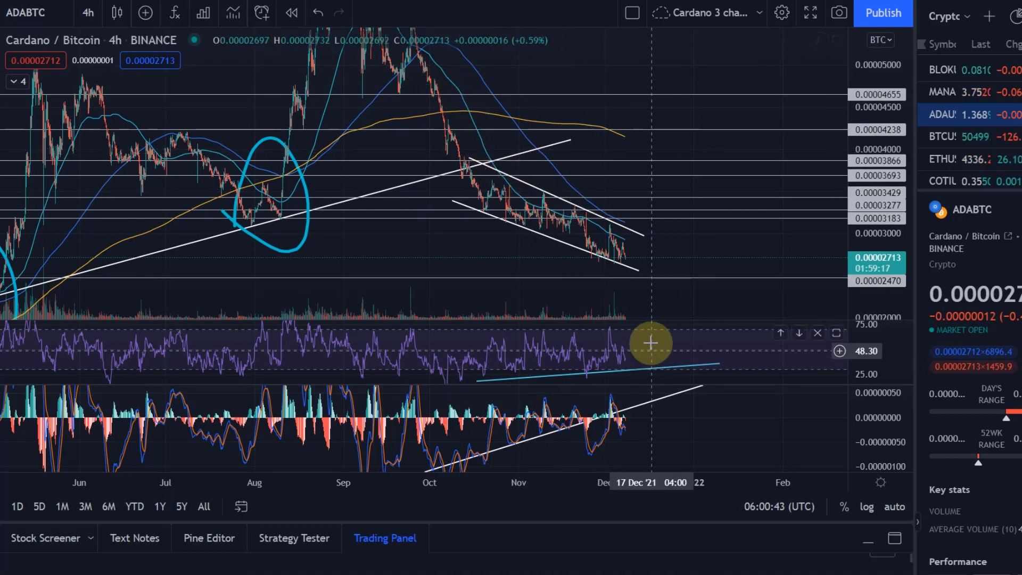
drag(646, 323, 616, 167)
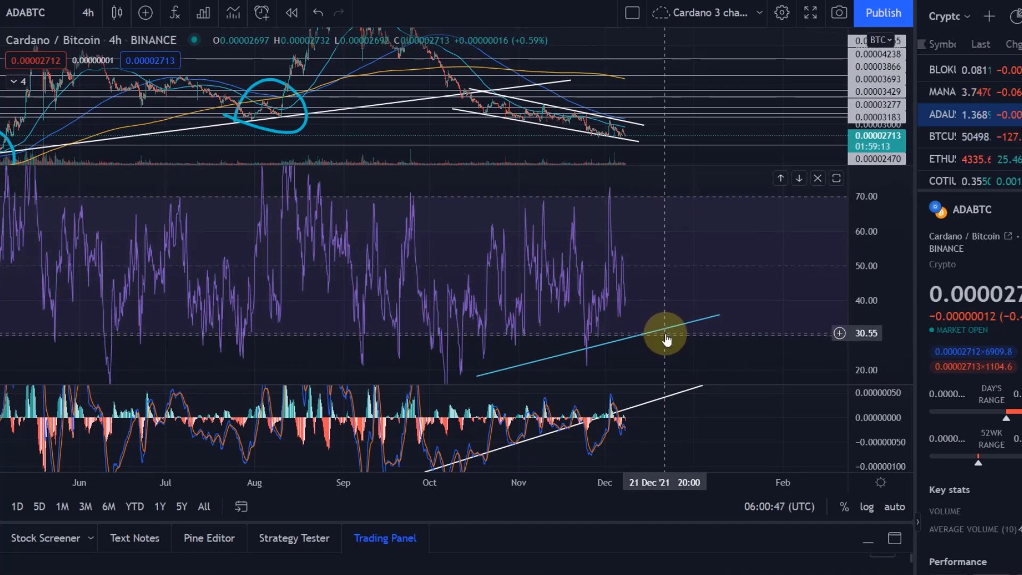
drag(663, 338, 637, 322)
drag(699, 314, 681, 293)
click(695, 266)
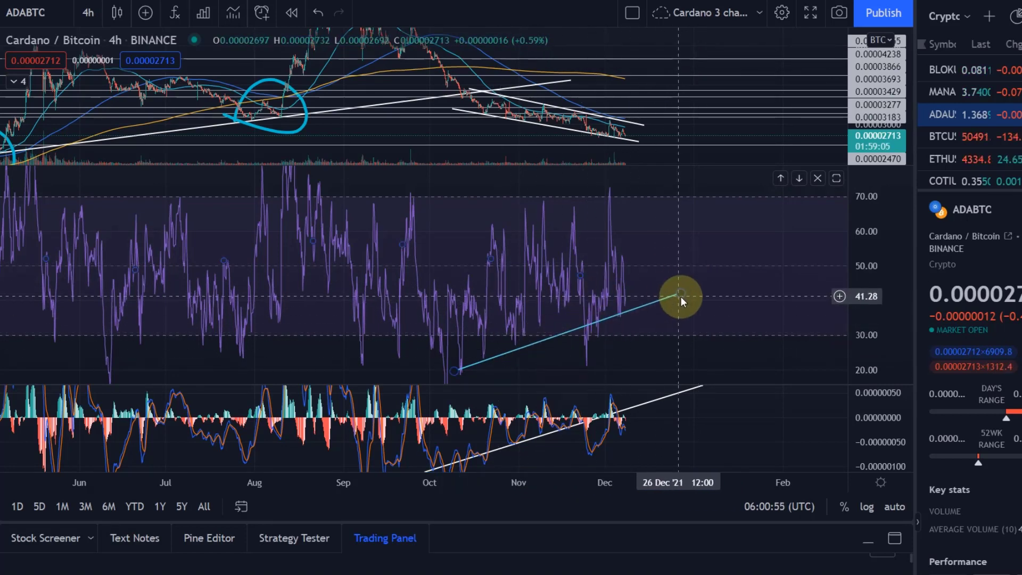
- Change the interval to 1 day and refit the cyan RSI trendline from about 16.39 on 25 Sep '21 to about 36.13 on 27 Jan '22
click(90, 15)
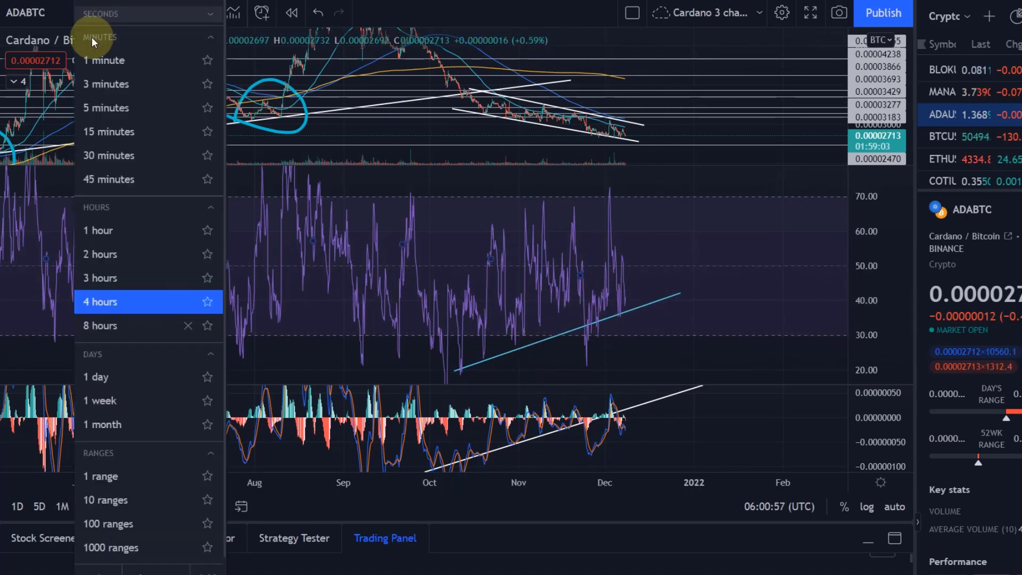
click(158, 378)
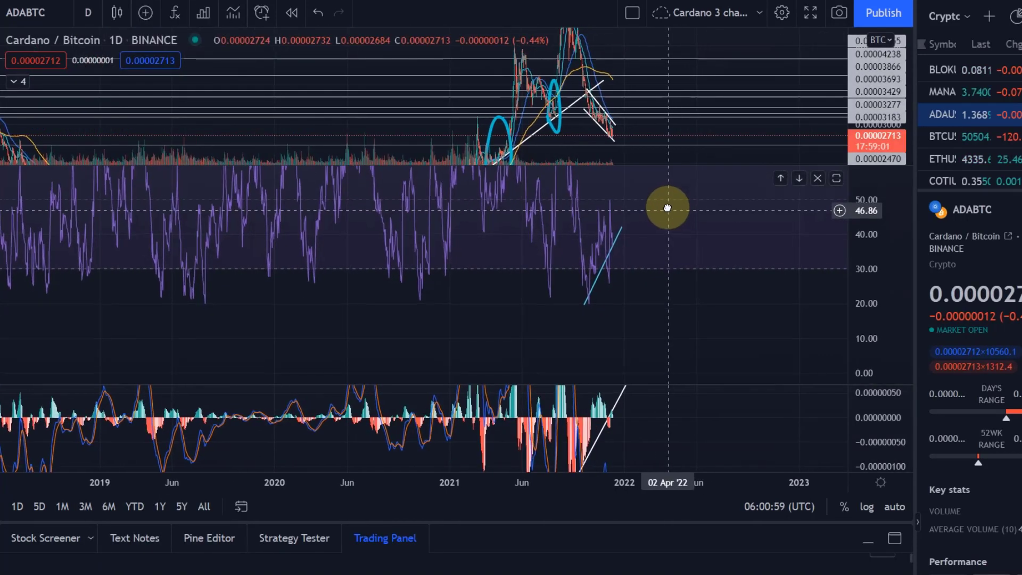
drag(598, 274, 603, 285)
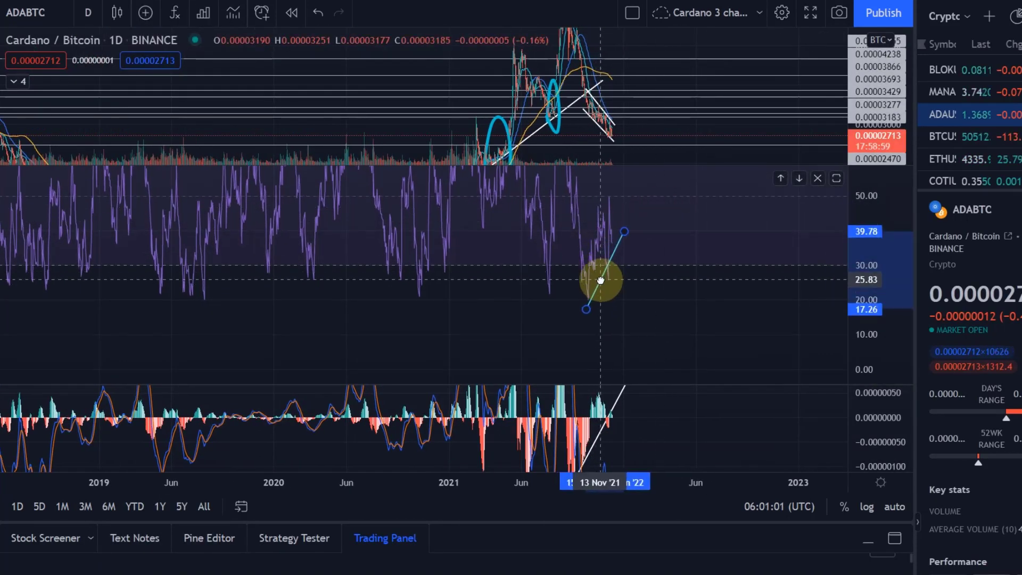
drag(625, 231, 636, 244)
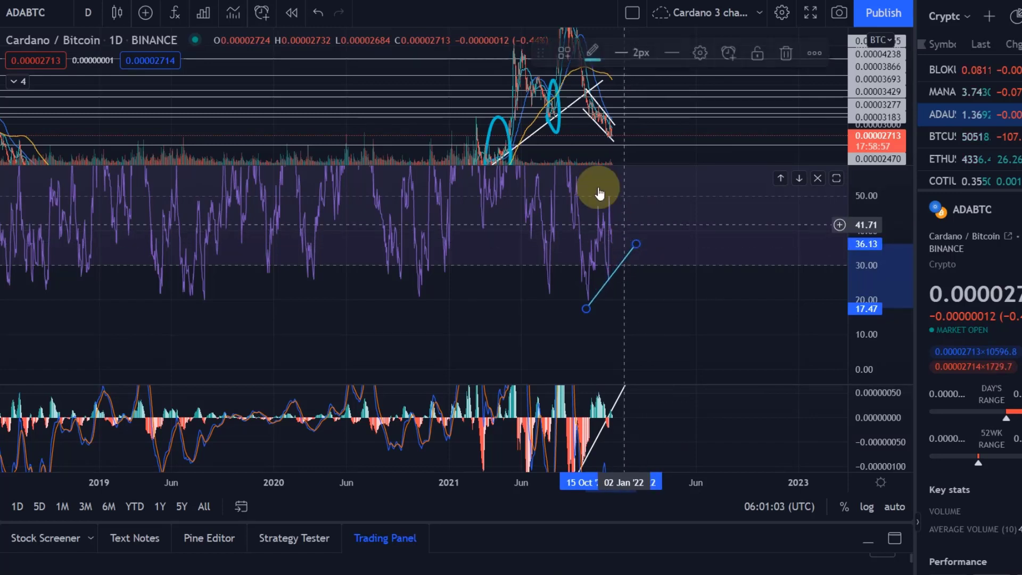
click(588, 112)
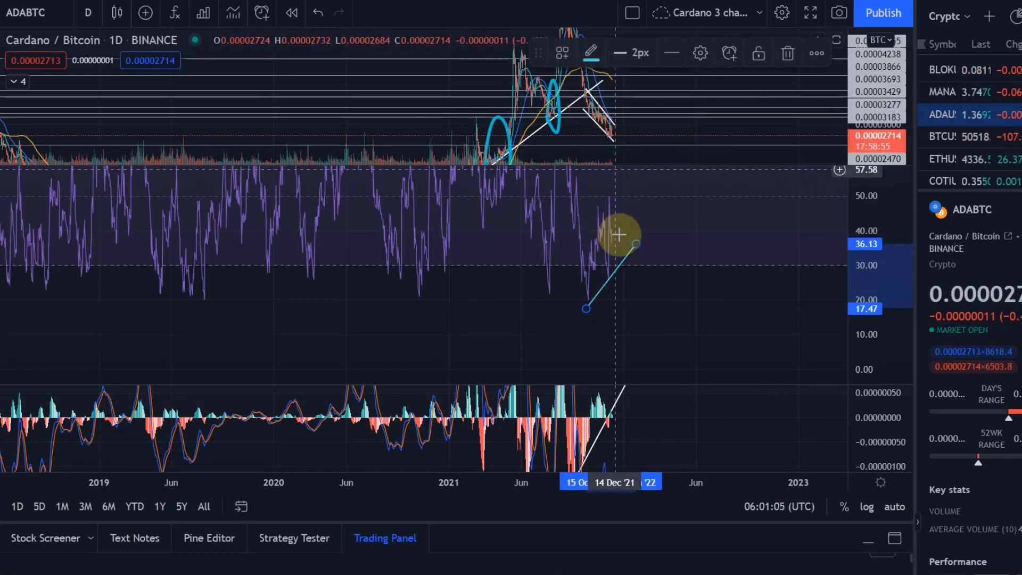
drag(587, 310, 577, 312)
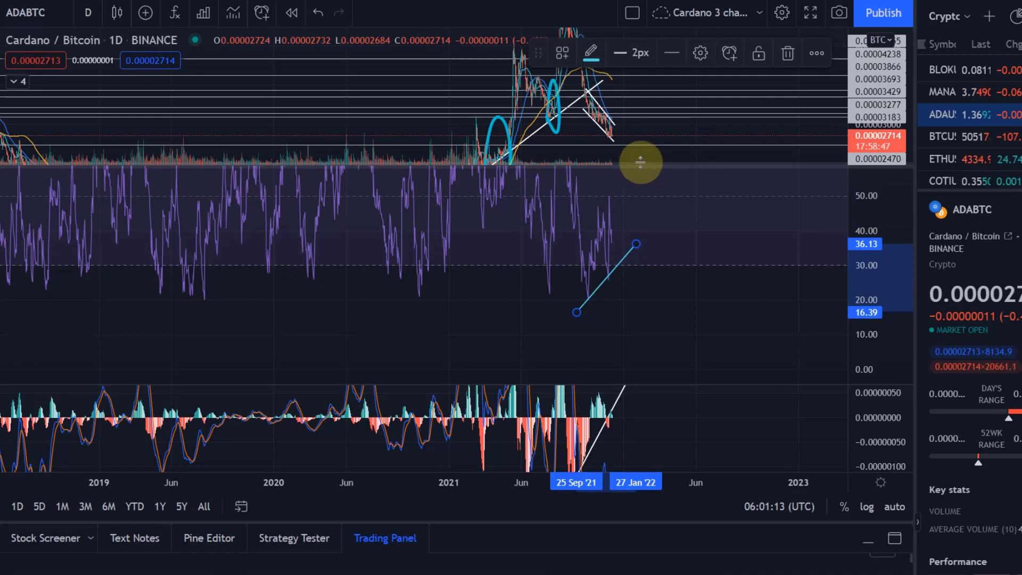
- Shrink the RSI pane to give the ADABTC price chart more height, and compress the price scale to show the full daily history
drag(598, 164, 618, 363)
drag(870, 130, 787, 345)
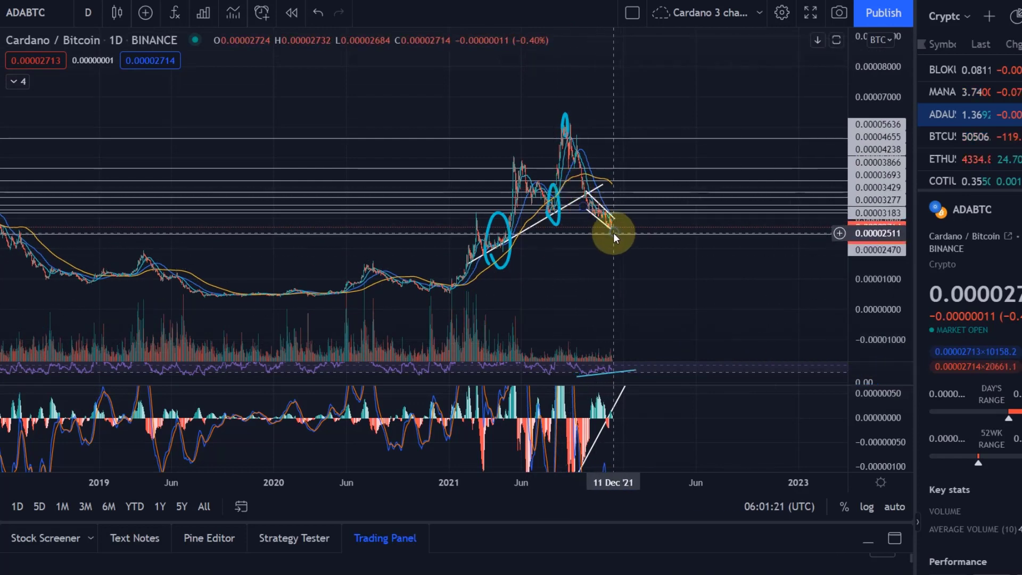
- Examine the daily ADABTC price action along the rising 2021 trendline, including the circled consolidation areas
drag(612, 233, 667, 280)
scroll(399, 269, up, 3)
scroll(667, 280, up, 2)
scroll(580, 273, up, 2)
drag(580, 274, 626, 270)
scroll(594, 270, up, 2)
drag(524, 279, 618, 275)
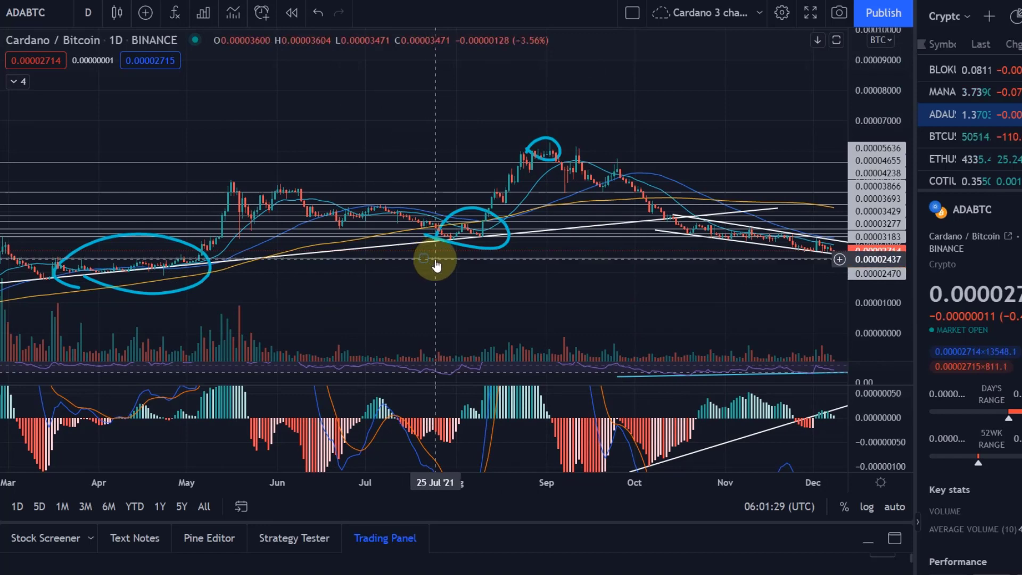
drag(483, 279, 689, 273)
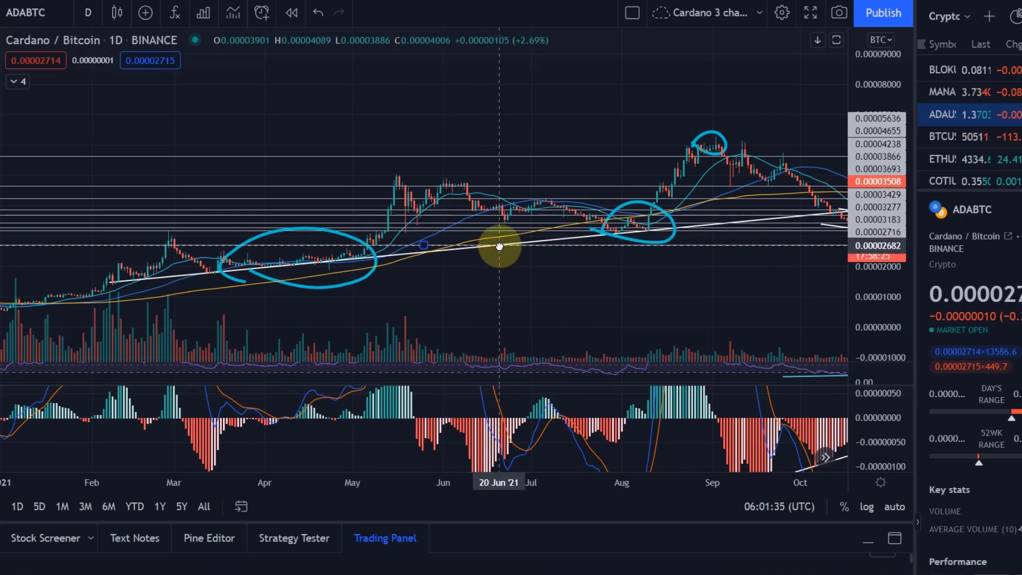
drag(519, 260, 502, 276)
drag(345, 280, 381, 295)
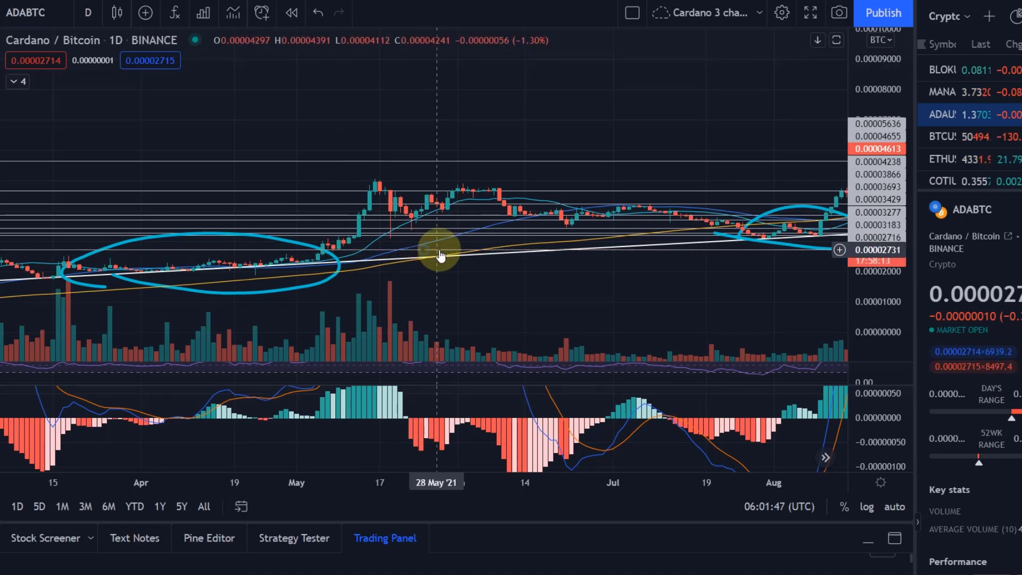
- Examine the early December 2021 candles and volume bars near the falling channel's lower trendline
drag(655, 299, 176, 311)
mouse_move(630, 281)
mouse_down()
mouse_move(386, 272)
mouse_move(343, 286)
mouse_move(591, 283)
mouse_up()
scroll(422, 256, up, 2)
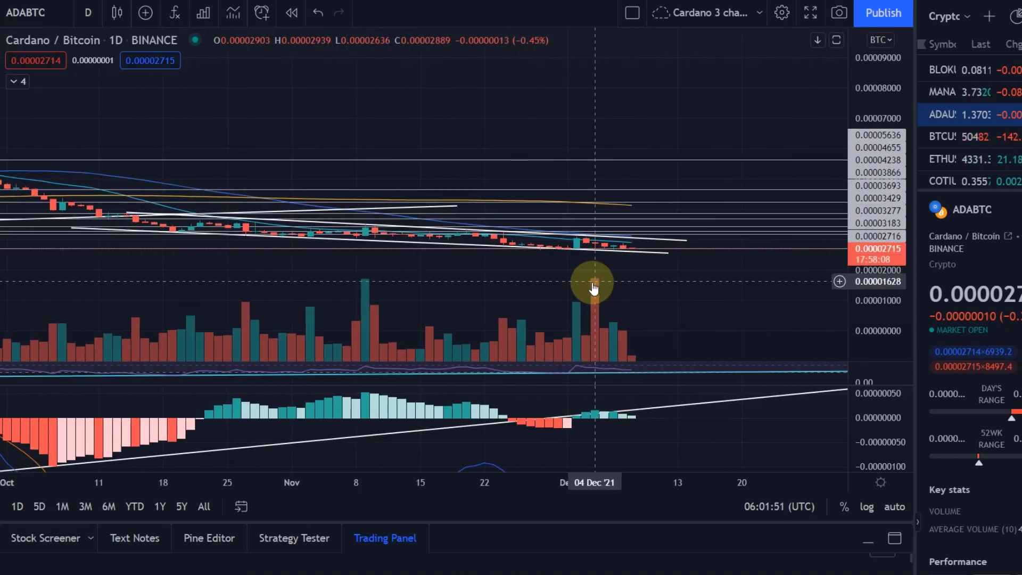
scroll(815, 307, up, 2)
drag(881, 301, 586, 247)
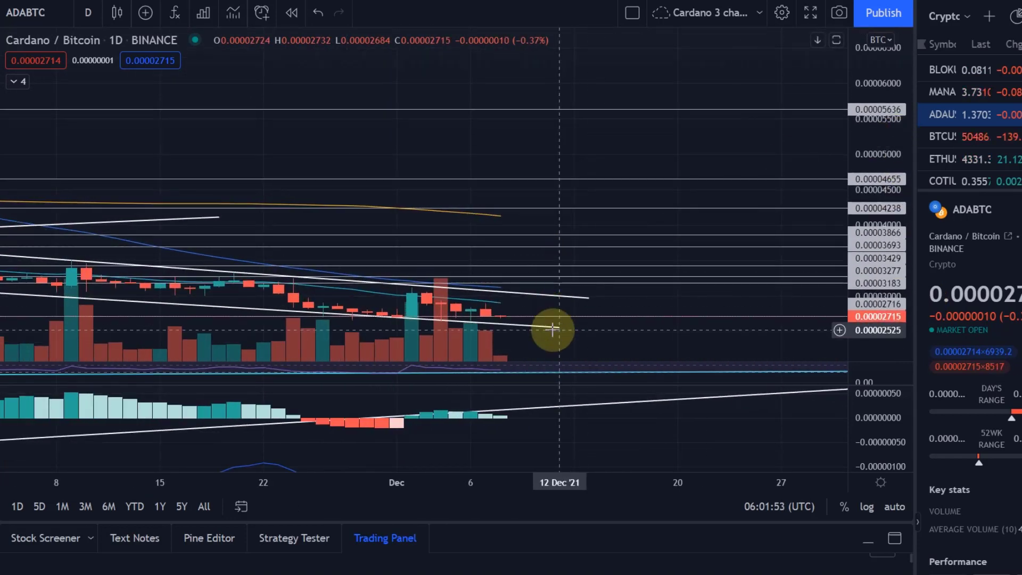
scroll(791, 231, up, 2)
drag(877, 262, 876, 213)
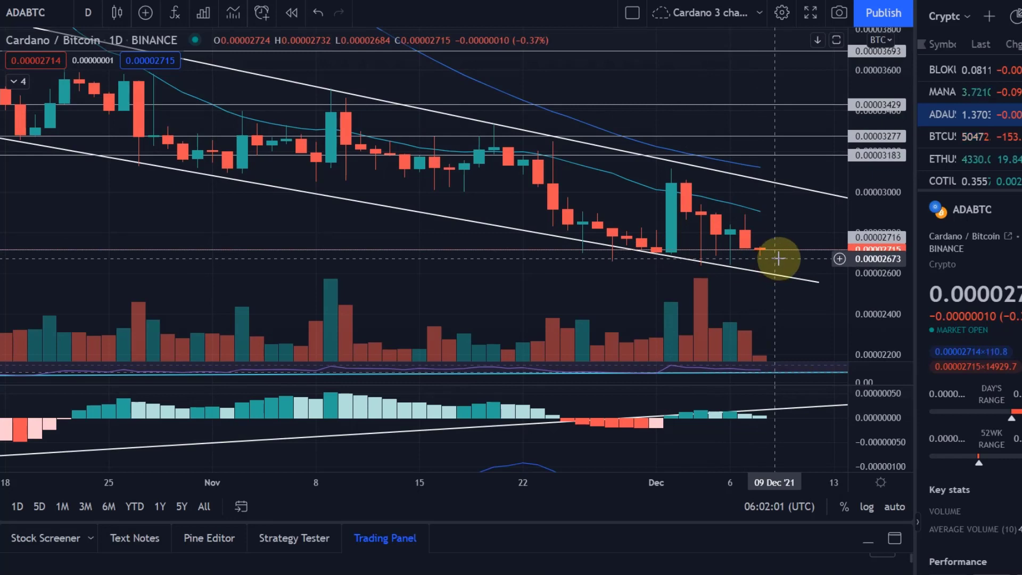
- Refit the falling channel's upper trendline to run from about 0.00003847 on 14 Oct '21 to about 0.00002519 on 4 Jan '22
scroll(773, 262, down, 8)
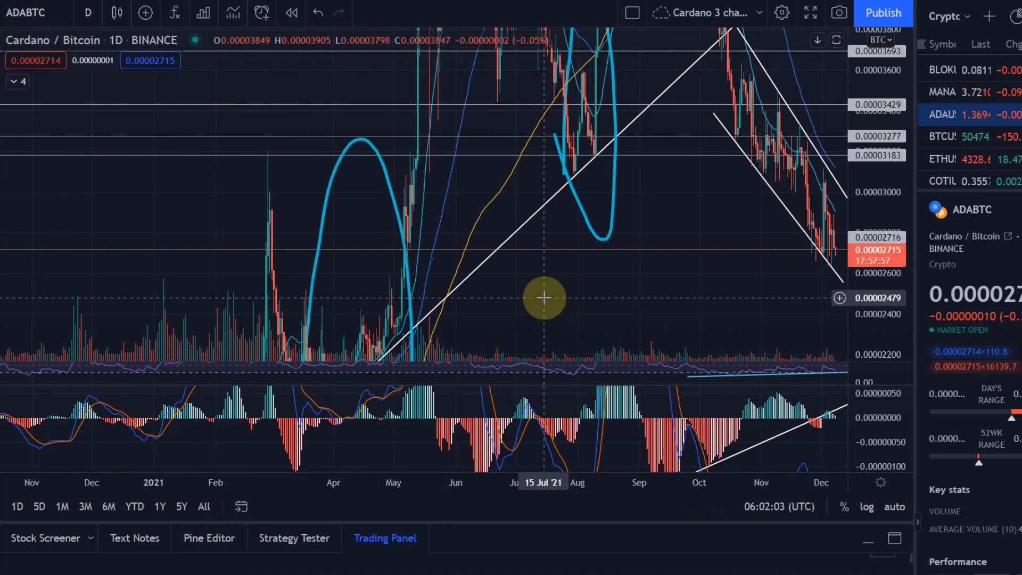
drag(650, 299, 856, 338)
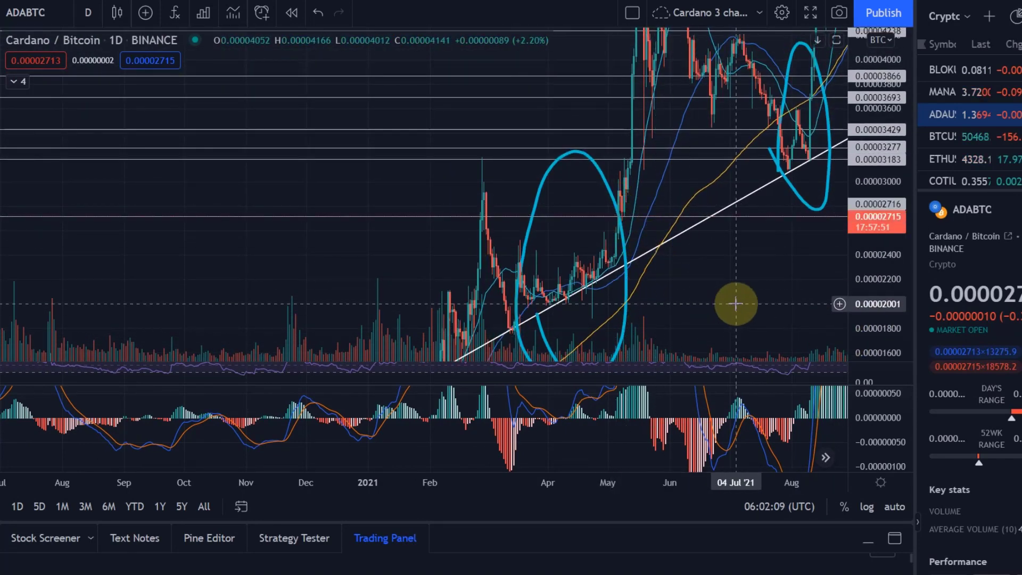
drag(735, 302, 495, 268)
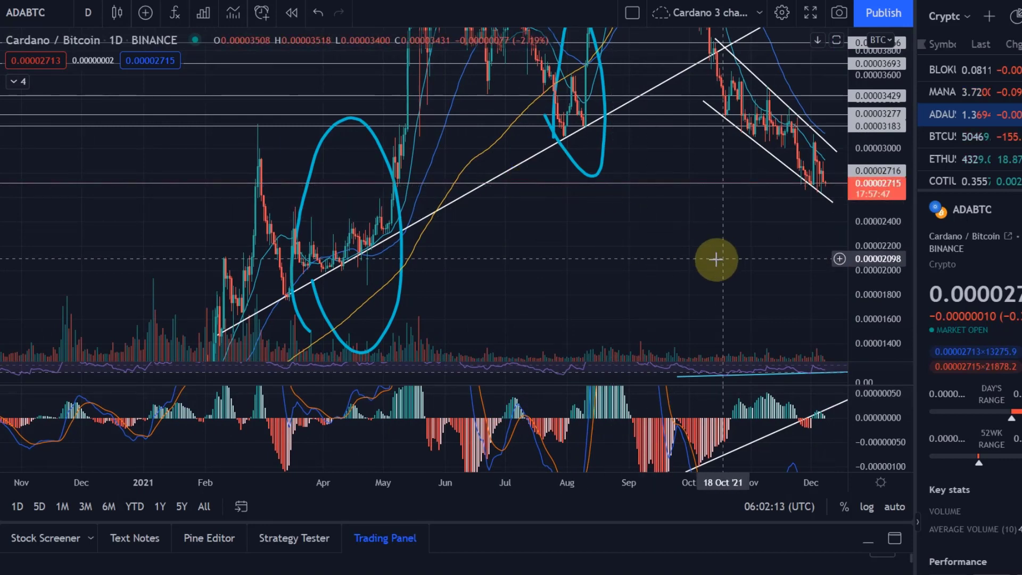
drag(721, 258, 612, 279)
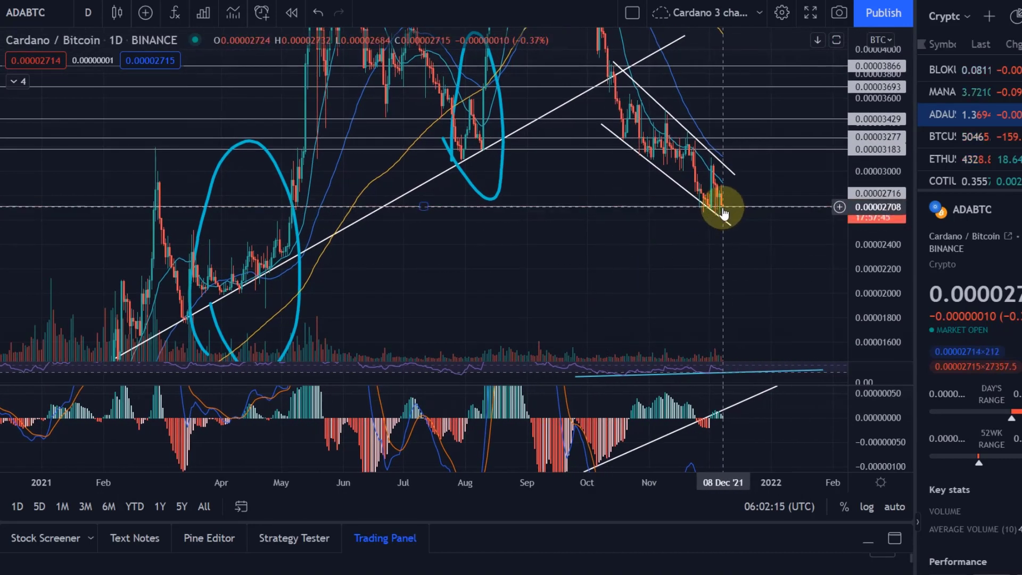
drag(738, 175, 778, 231)
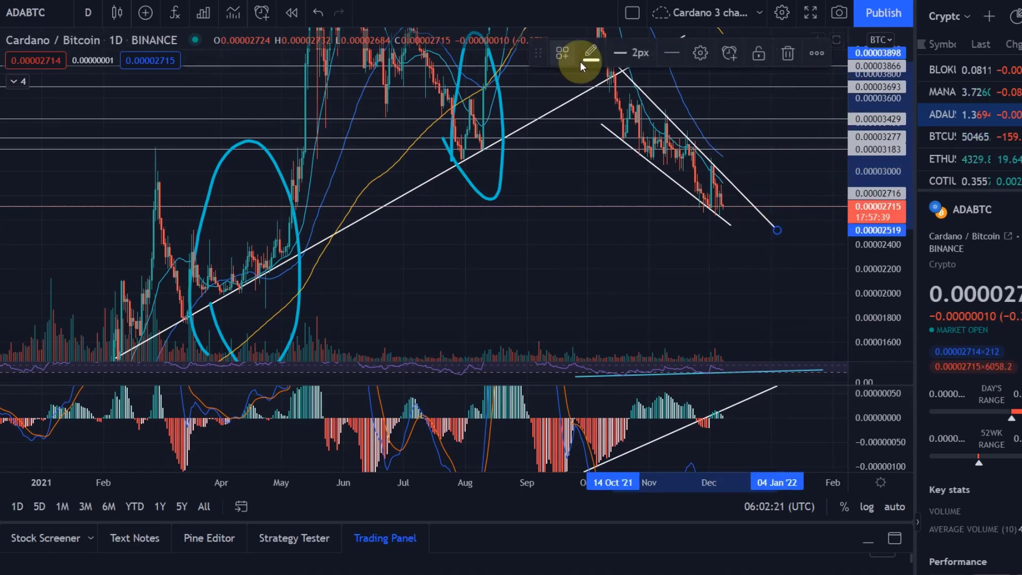
drag(571, 164, 564, 206)
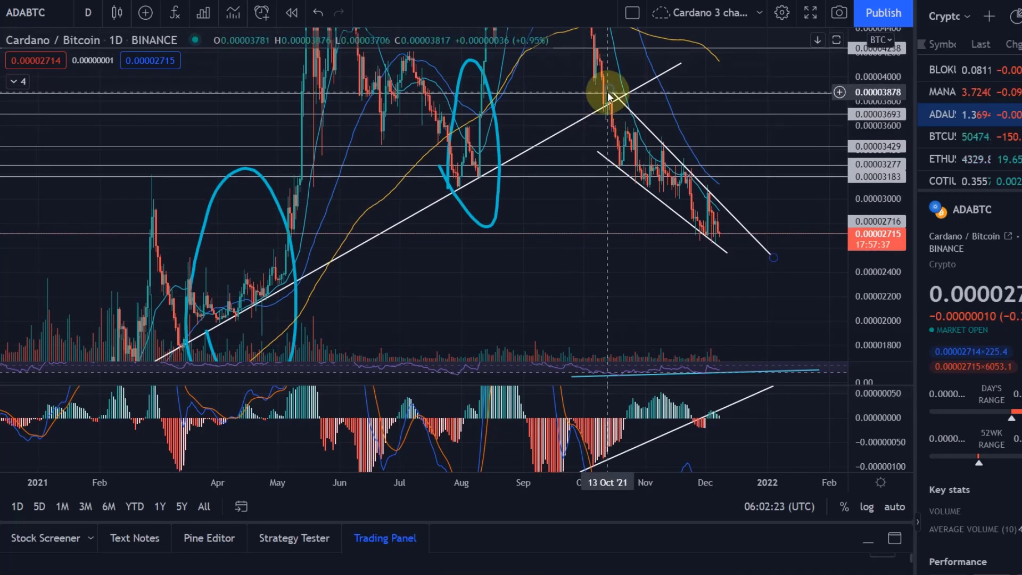
drag(610, 96, 605, 98)
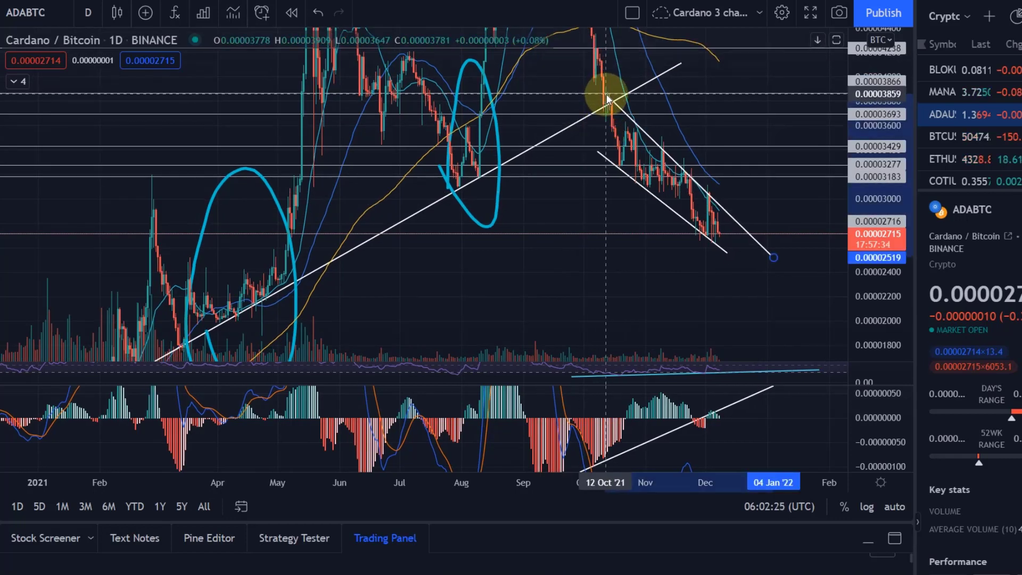
click(610, 98)
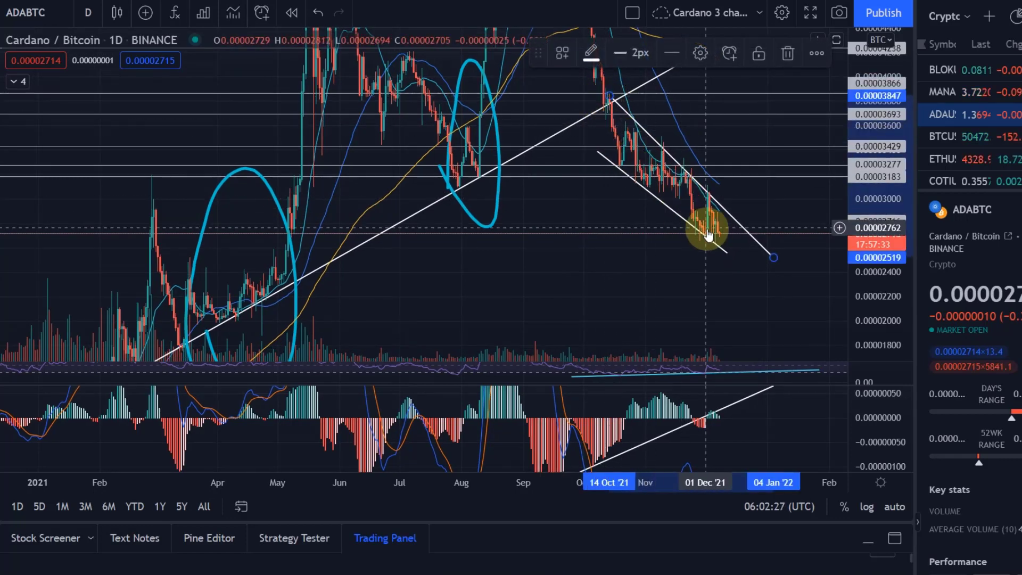
key(Escape)
- Refit the falling channel's lower trendline to run from about 0.00003414 on 8 Oct '21 to about 0.00002159 on 7 Jan '22
click(599, 150)
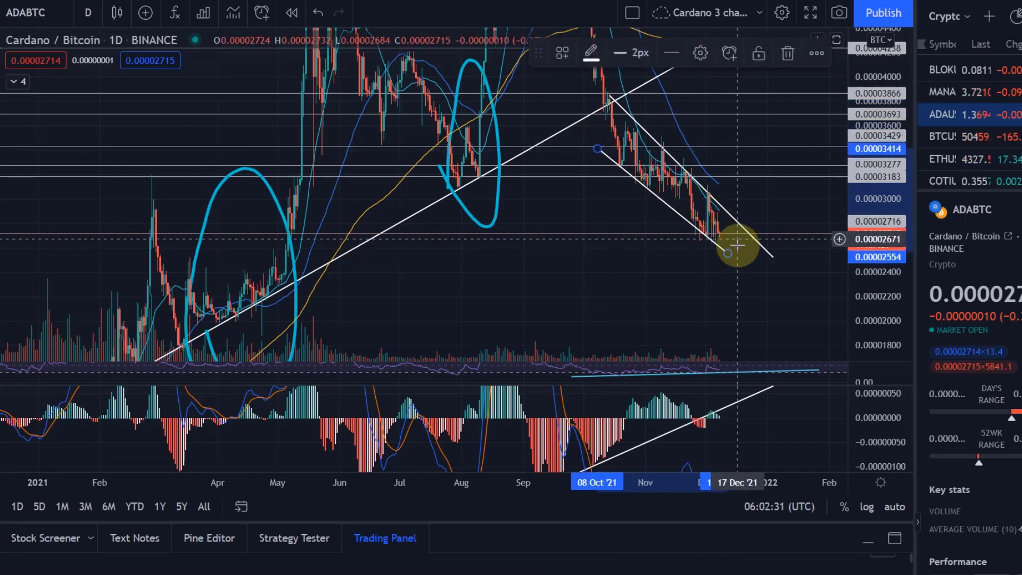
drag(729, 252, 781, 302)
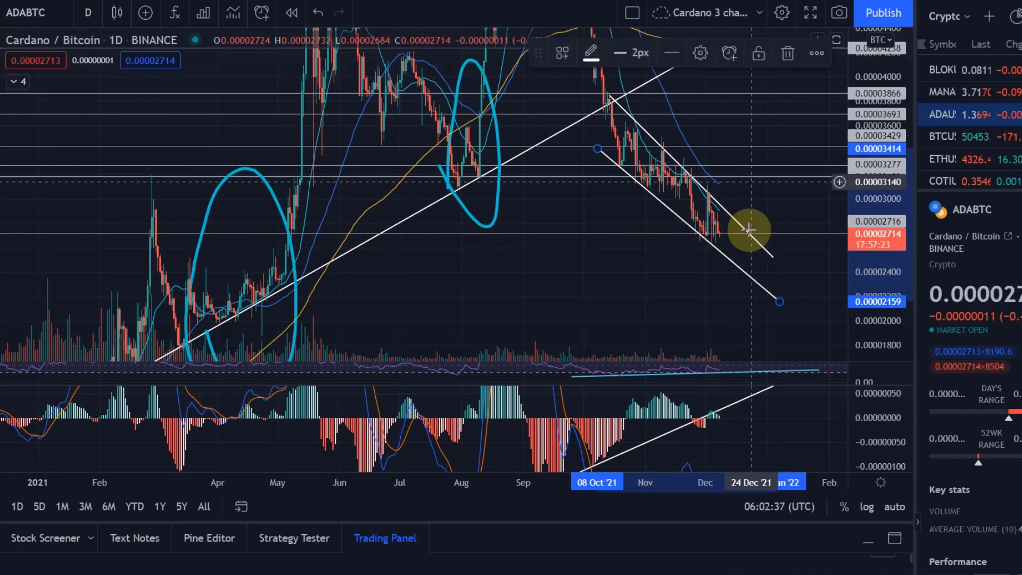
scroll(696, 222, down, 3)
drag(866, 127, 708, 183)
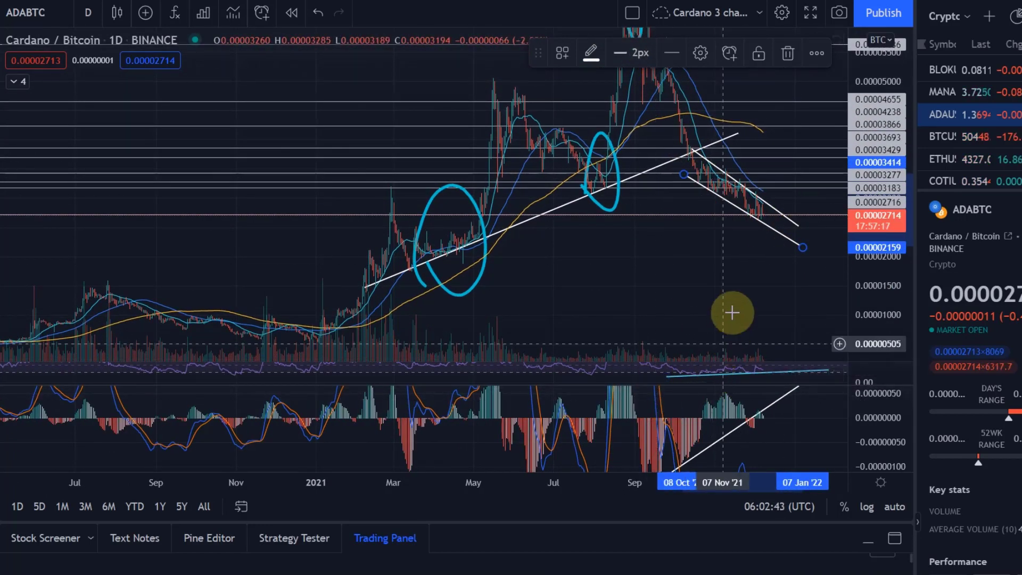
click(744, 264)
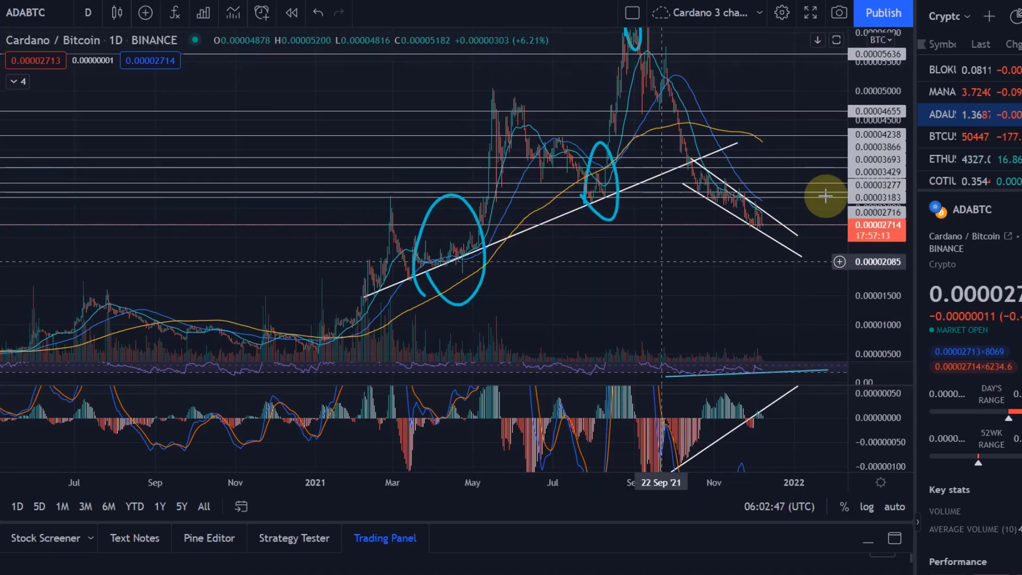
drag(873, 96, 941, 274)
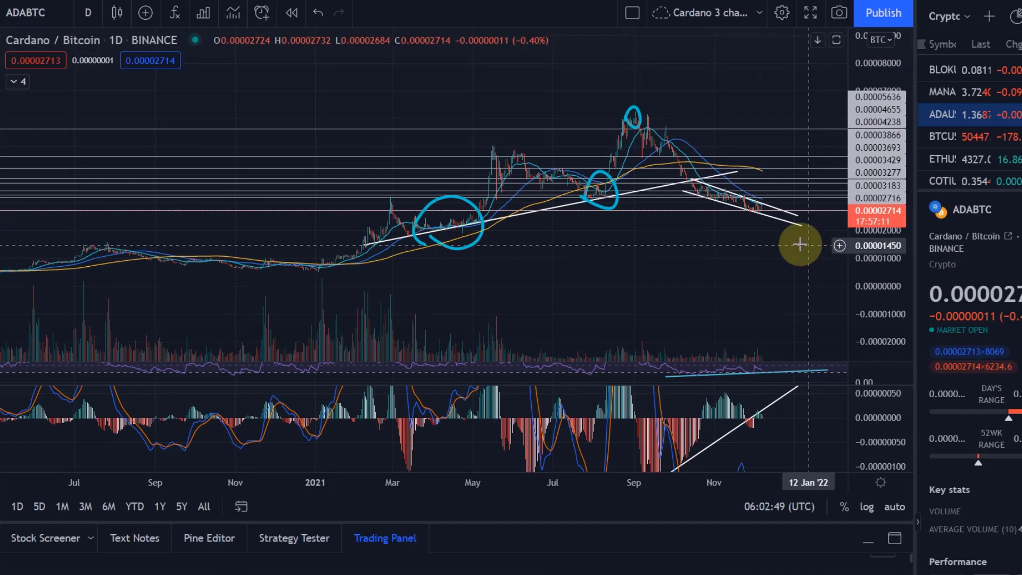